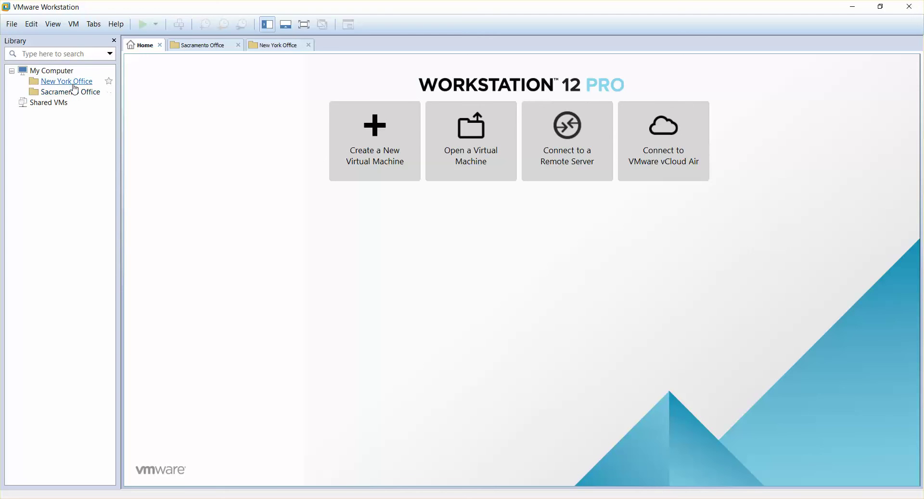
# Step: Remove the New York Office and Sacramento Office folders from the library
pyautogui.rightClick(73, 83)
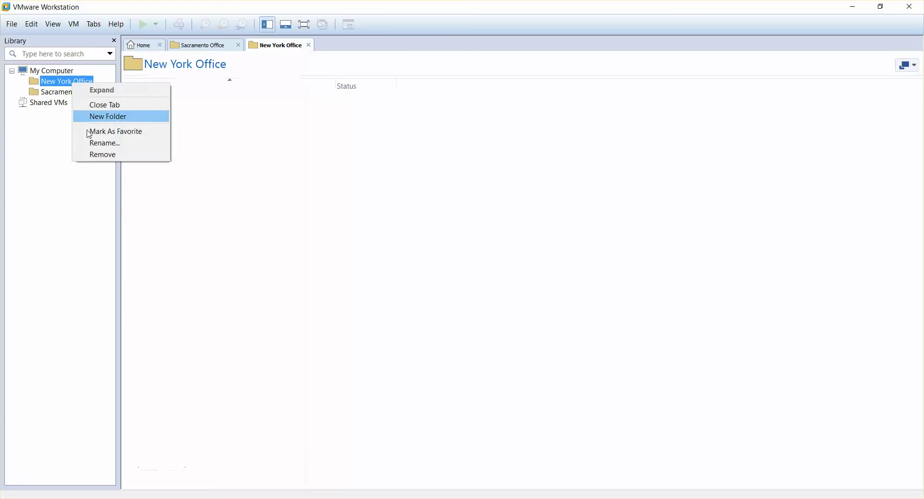
pyautogui.click(98, 155)
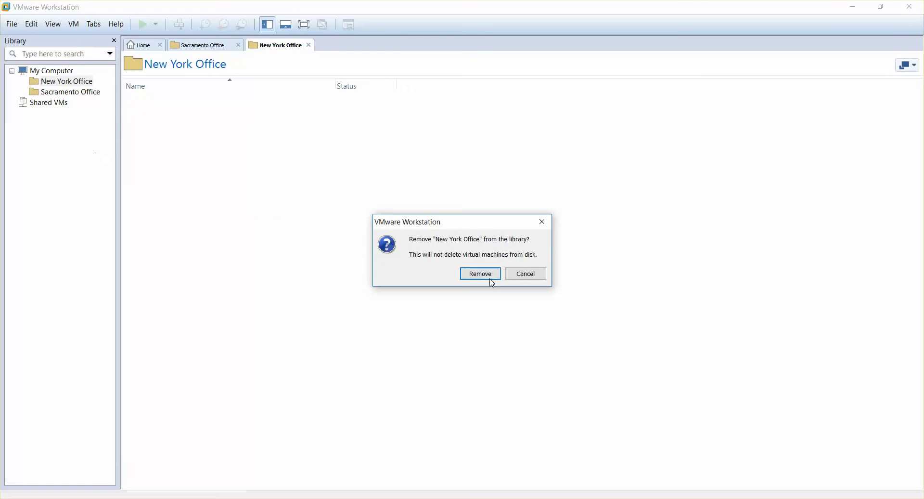
pyautogui.click(489, 276)
pyautogui.rightClick(73, 83)
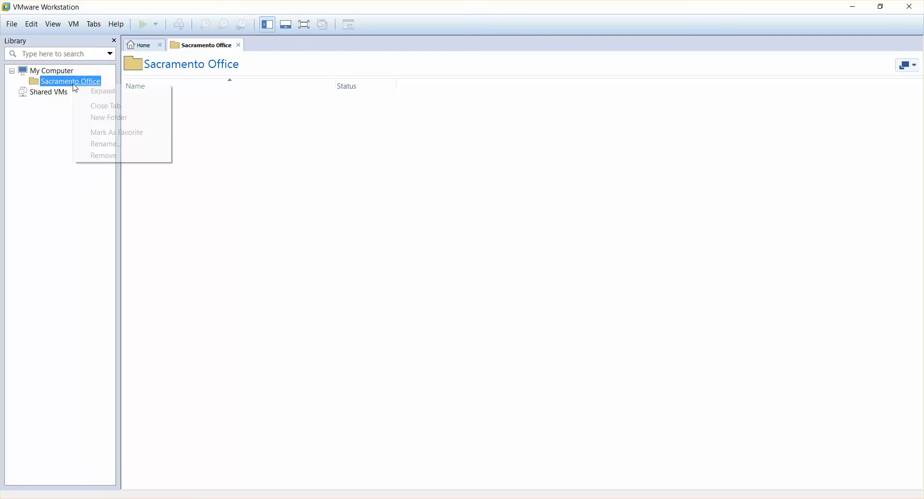
pyautogui.click(106, 156)
pyautogui.click(484, 274)
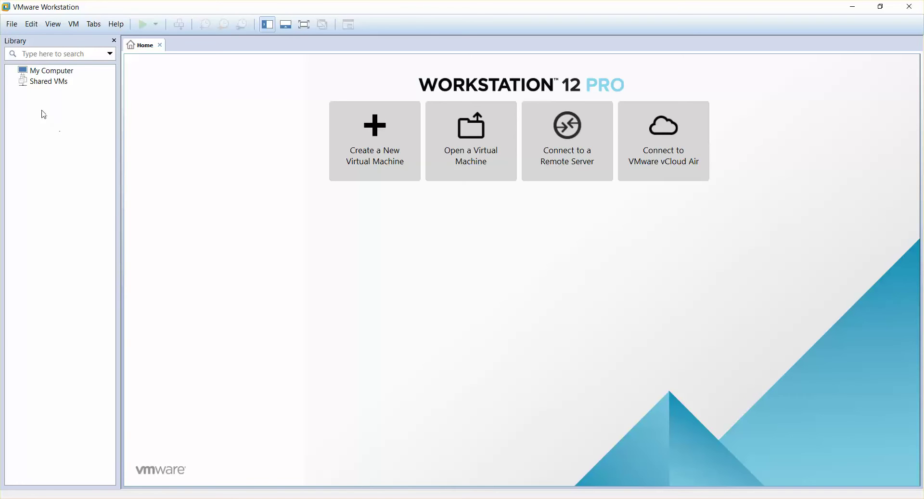
# Step: Create a new library folder named Sacramento Office
pyautogui.rightClick(57, 134)
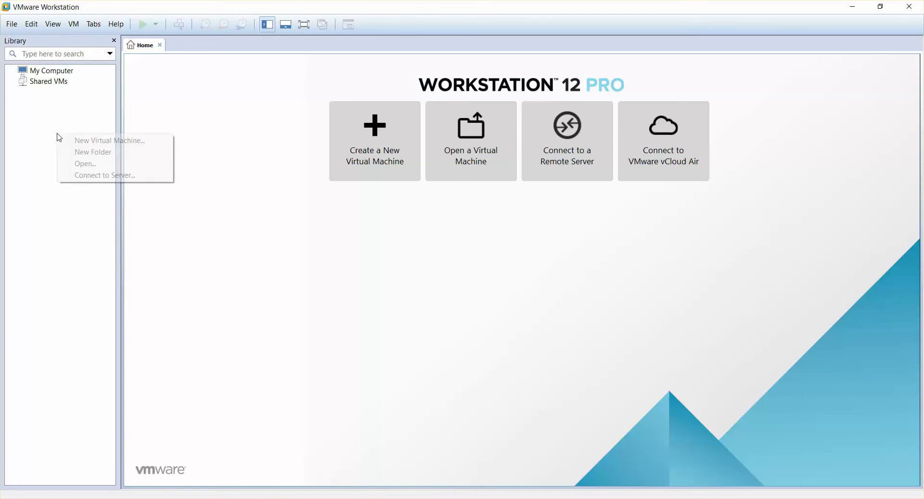
pyautogui.click(85, 152)
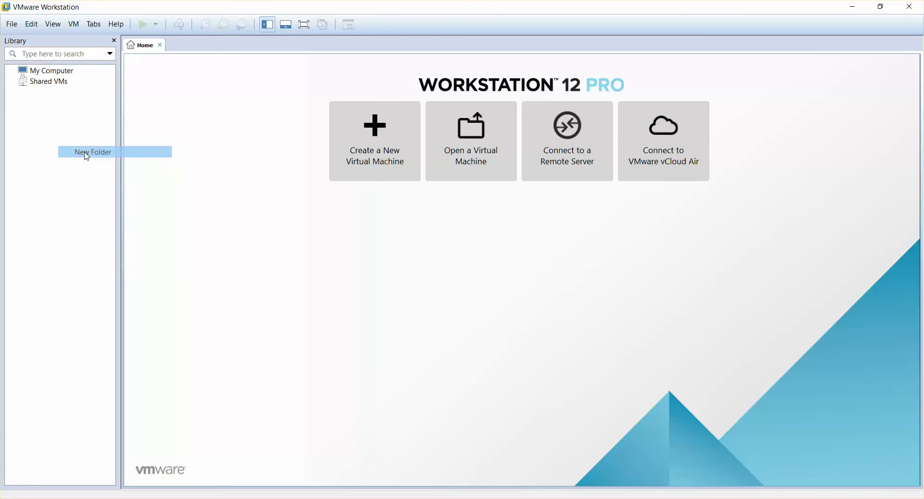
pyautogui.write('Sacr')
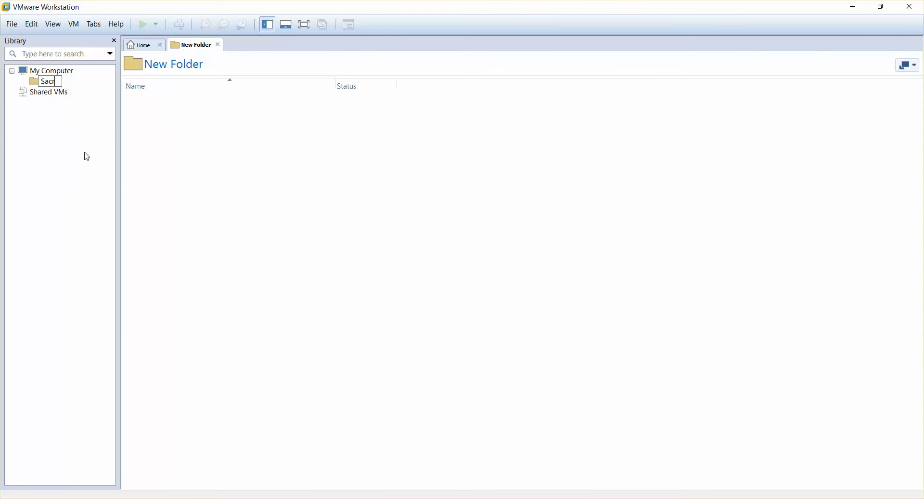
pyautogui.write('amento Office')
pyautogui.press('Return')
# Step: Create a second library folder named New York Office
pyautogui.rightClick(87, 156)
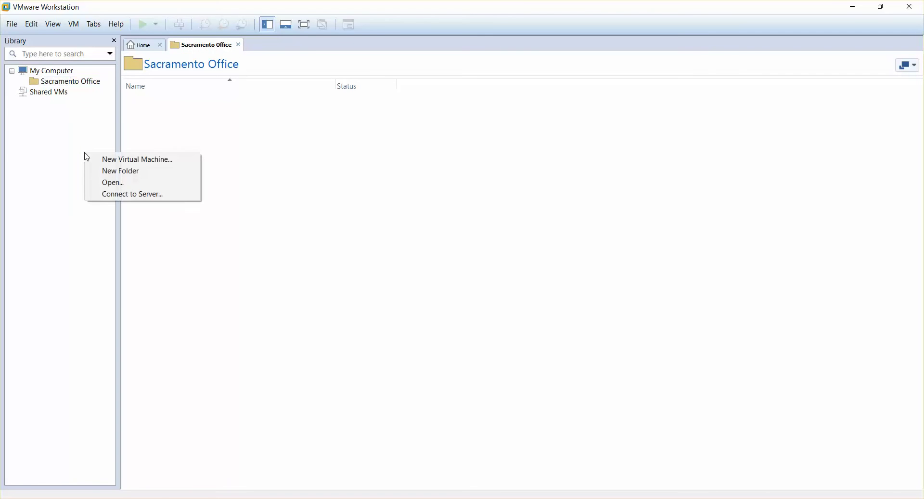
pyautogui.click(109, 173)
pyautogui.write('New')
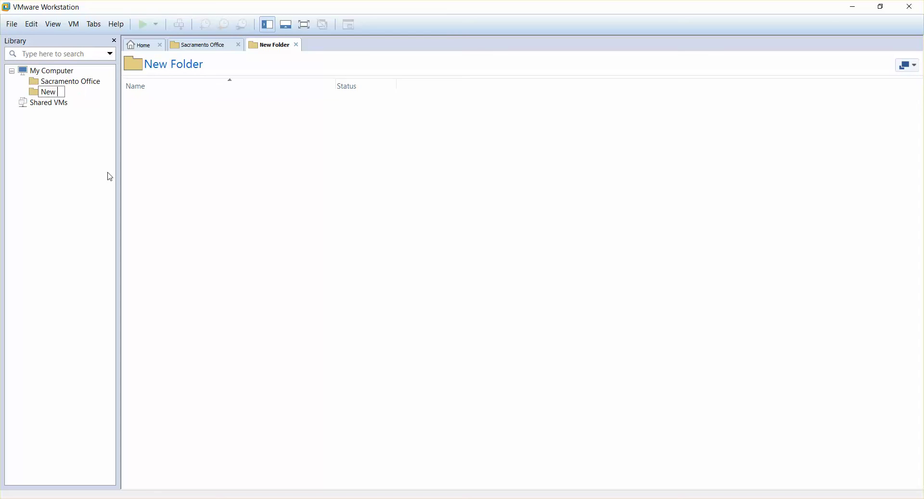
pyautogui.write(' York Office')
pyautogui.press('Return')
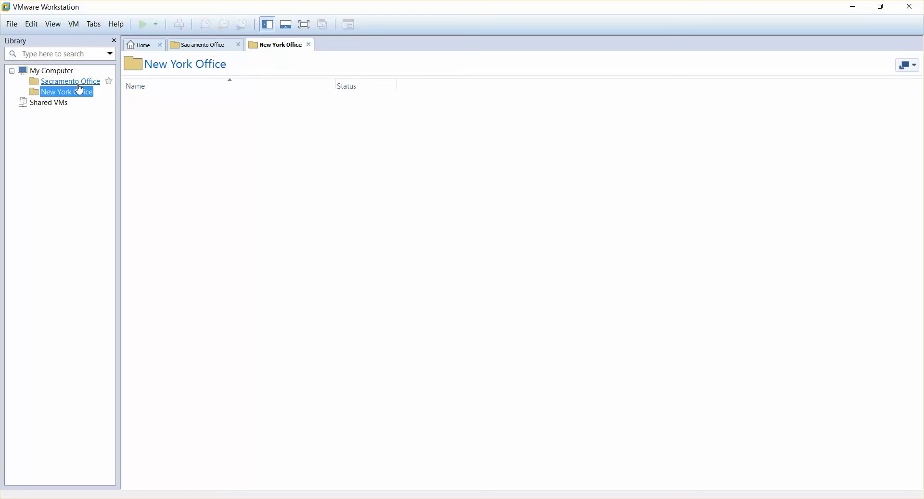
# Step: View the Sacramento Office and New York Office folders, and return to the Home page
pyautogui.click(75, 84)
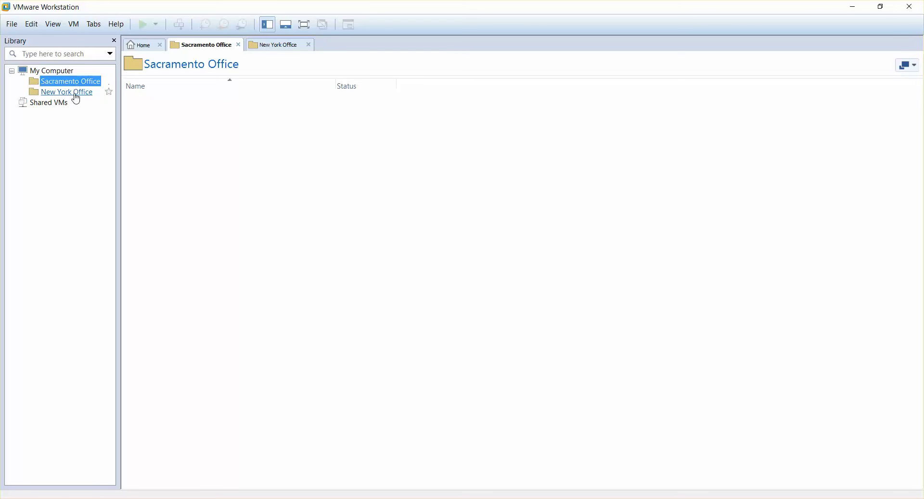
pyautogui.click(76, 96)
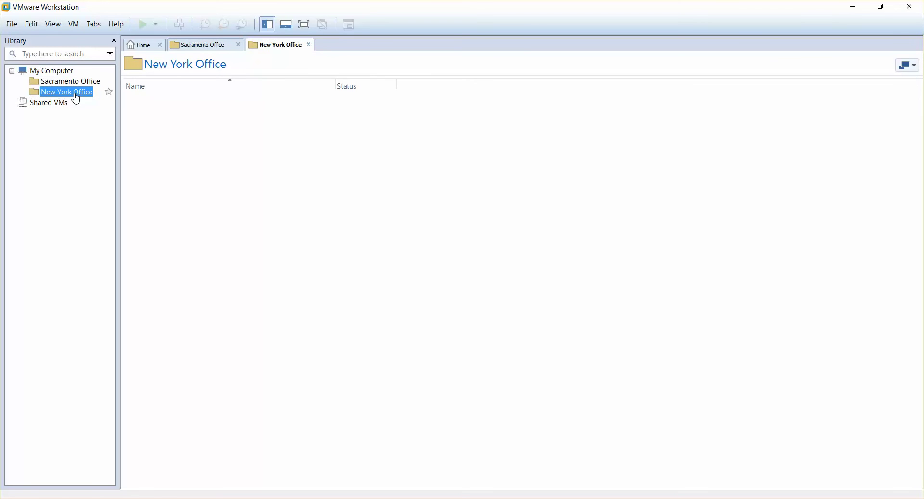
pyautogui.press('Up')
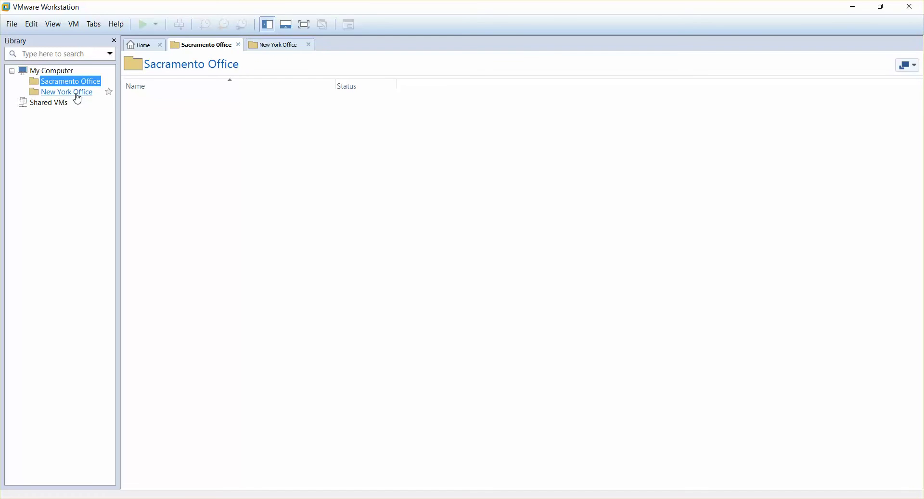
pyautogui.click(144, 45)
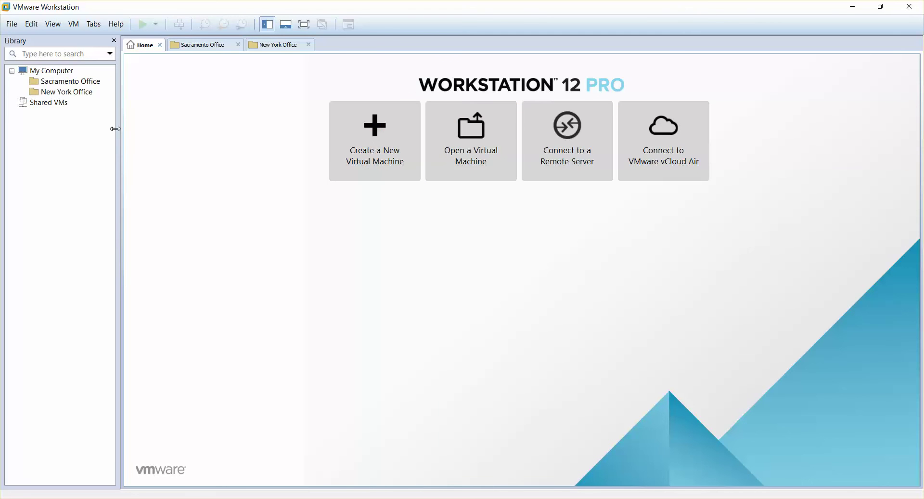
pyautogui.rightClick(65, 151)
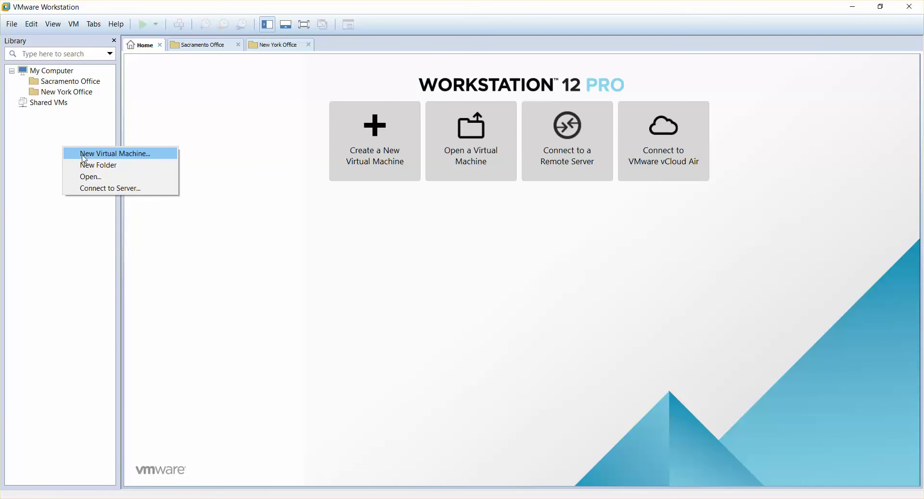
pyautogui.click(43, 151)
pyautogui.click(13, 25)
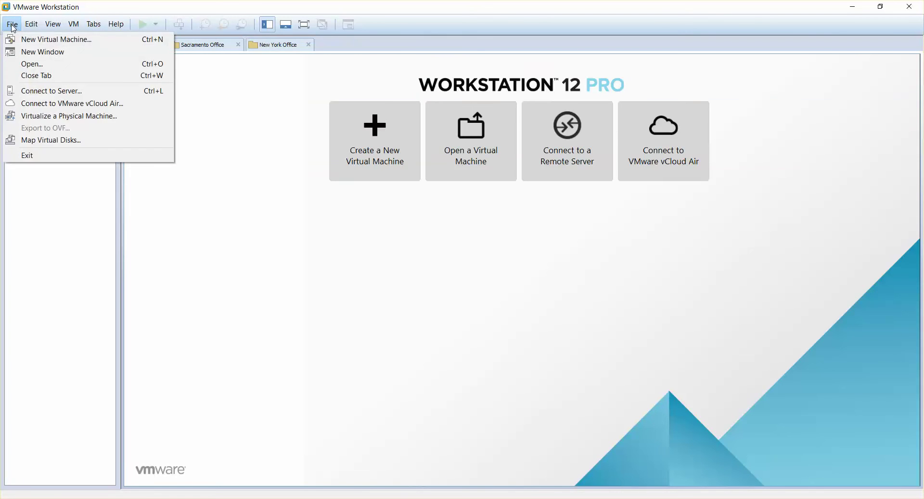
pyautogui.click(222, 214)
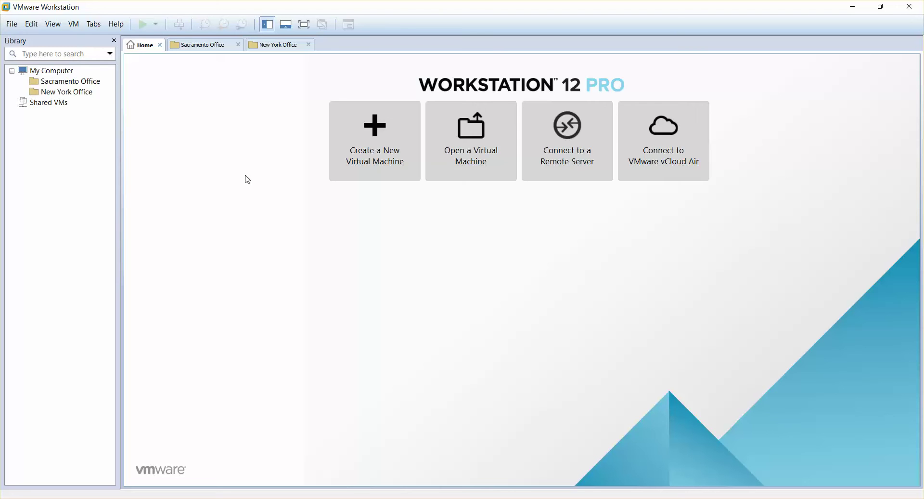
# Step: Start a new virtual machine with the Typical configuration and the Windows Server 2012 R2 disc image, continuing with the Datacenter version and no product key
pyautogui.click(379, 158)
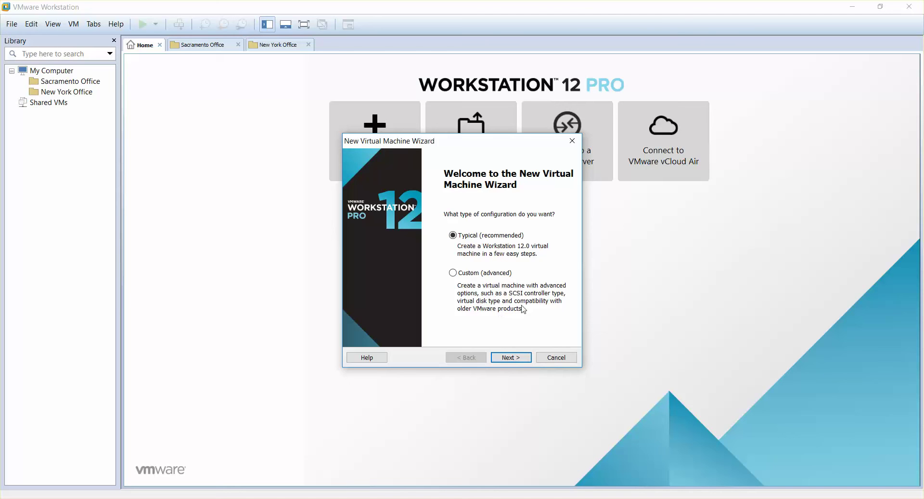
pyautogui.click(511, 358)
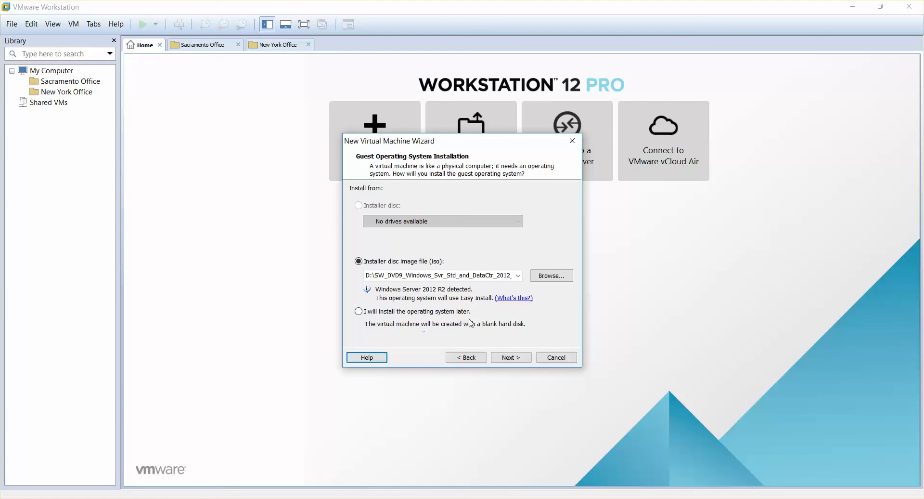
pyautogui.click(512, 359)
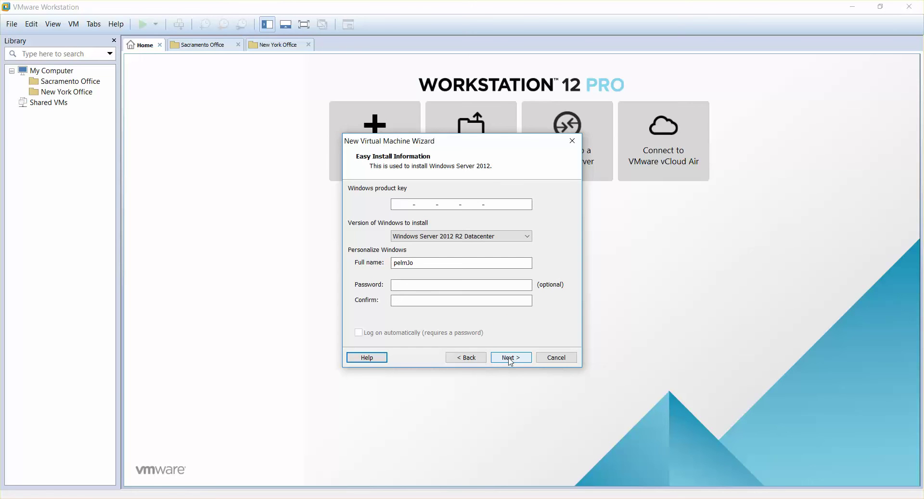
pyautogui.click(512, 358)
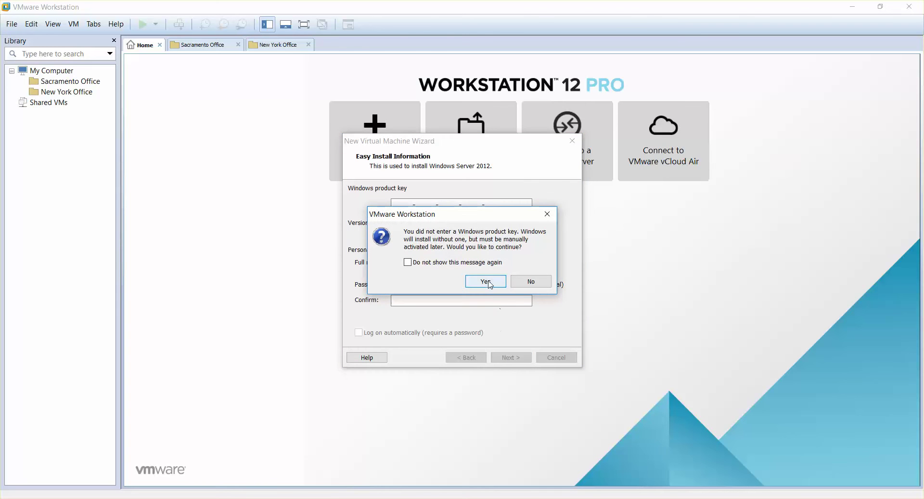
pyautogui.click(490, 284)
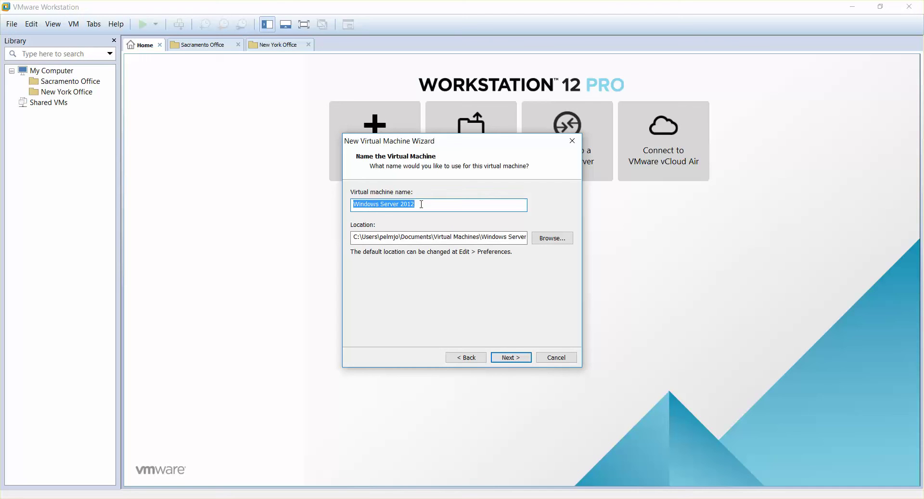
# Step: Name the virtual machine SACEJODC01 and set its location to D:\Sacramento Vitrual Machines\SACEJODC01
pyautogui.write('SA')
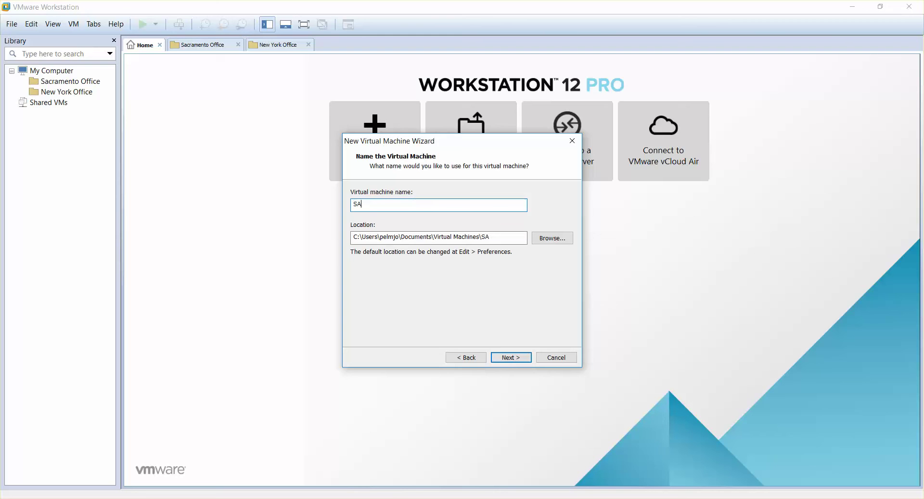
pyautogui.write('CEJODC01')
pyautogui.click(552, 237)
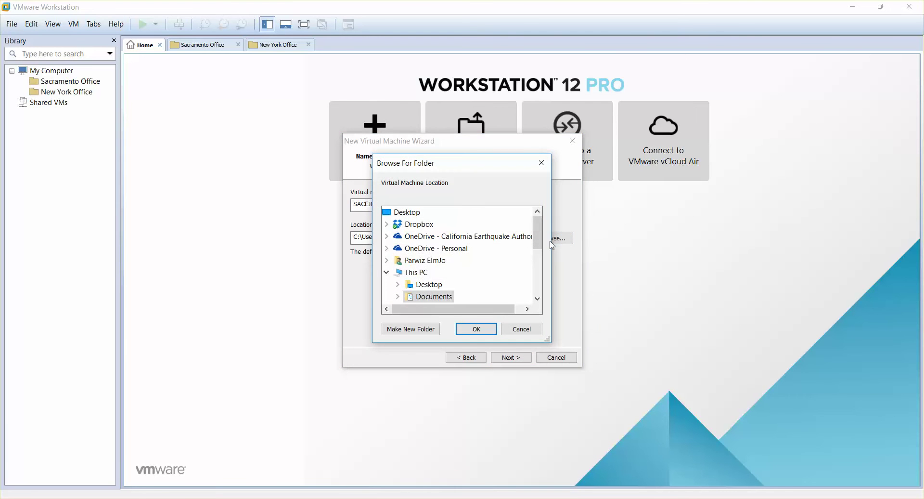
pyautogui.click(539, 299)
pyautogui.click(538, 300)
pyautogui.click(538, 300)
pyautogui.click(539, 299)
pyautogui.click(539, 299)
pyautogui.click(538, 300)
pyautogui.click(539, 300)
pyautogui.doubleClick(539, 299)
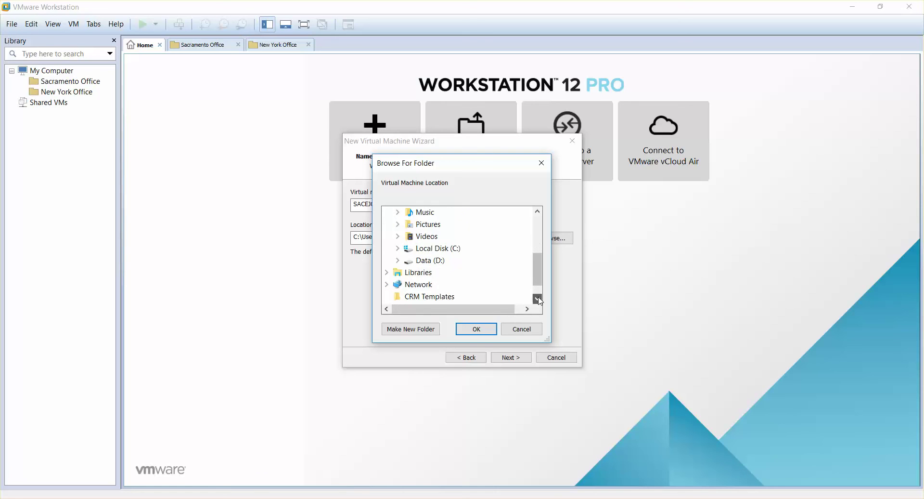
pyautogui.click(538, 300)
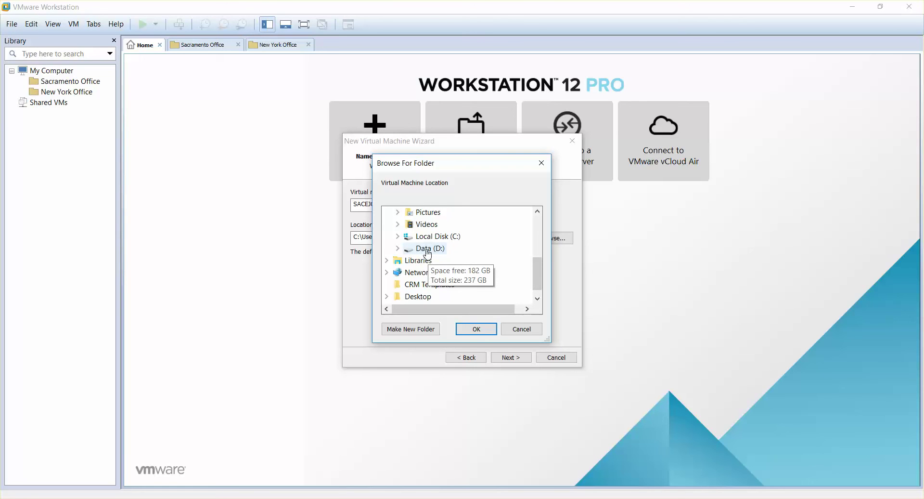
pyautogui.click(398, 249)
pyautogui.moveTo(538, 252); pyautogui.dragTo(541, 275)
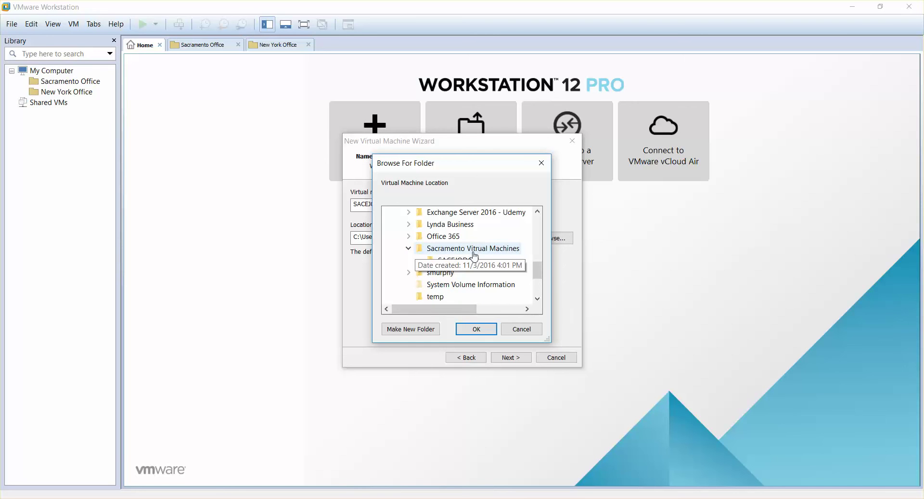
pyautogui.click(466, 264)
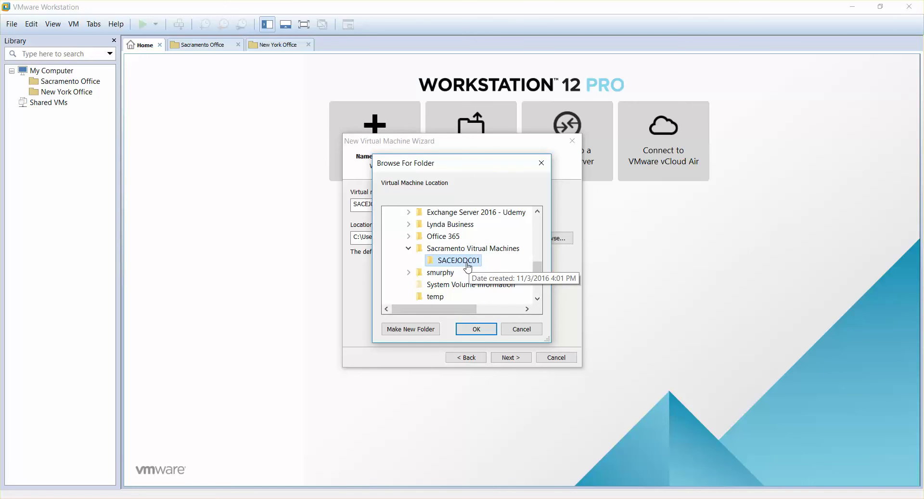
pyautogui.click(483, 334)
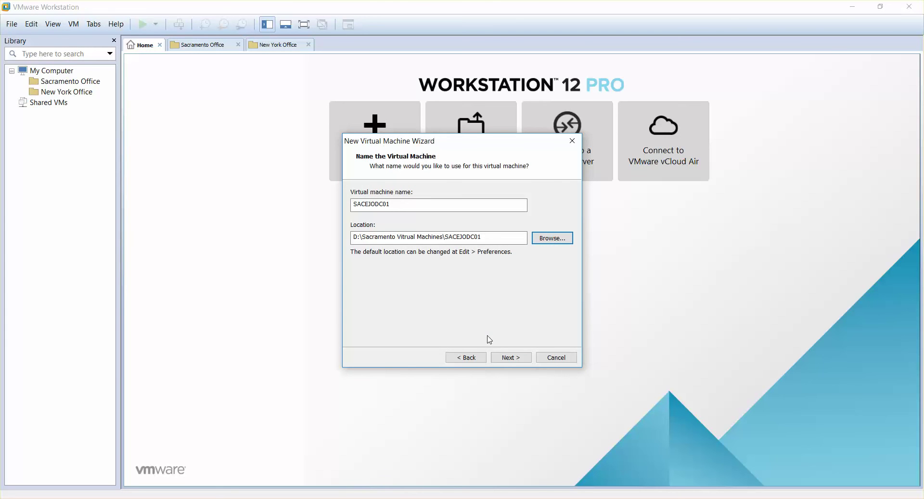
pyautogui.click(512, 357)
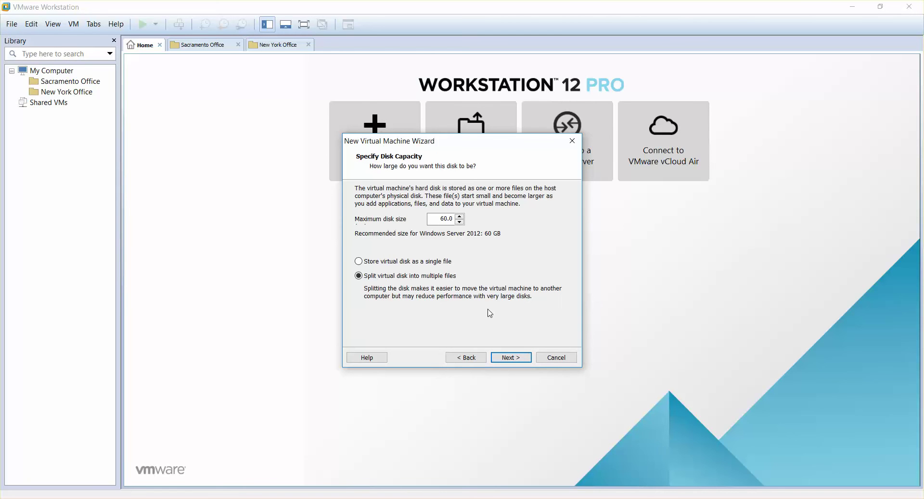
# Step: Set the maximum disk size to 20 GB and keep the virtual disk split into multiple files
pyautogui.doubleClick(440, 219)
pyautogui.write('20')
pyautogui.click(512, 357)
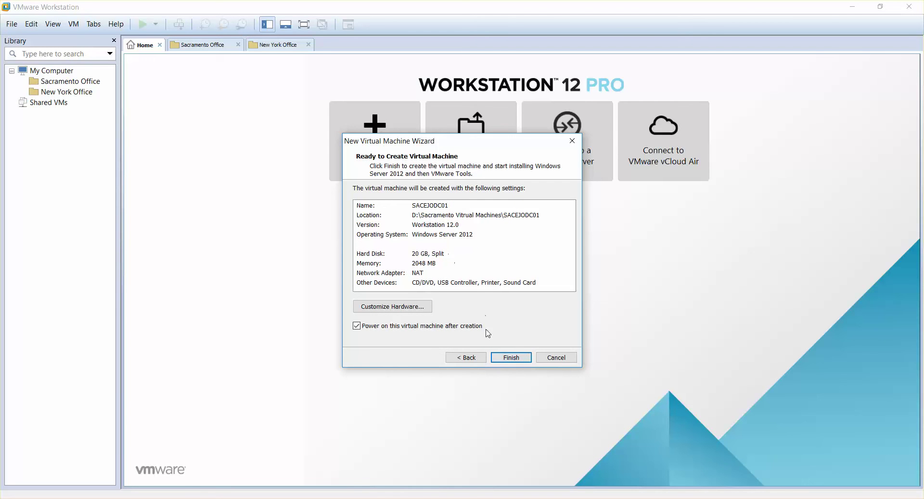
# Step: Create and power on the virtual machine, dismissing the removable devices hint and Easy Install bar, and show it full screen
pyautogui.click(510, 357)
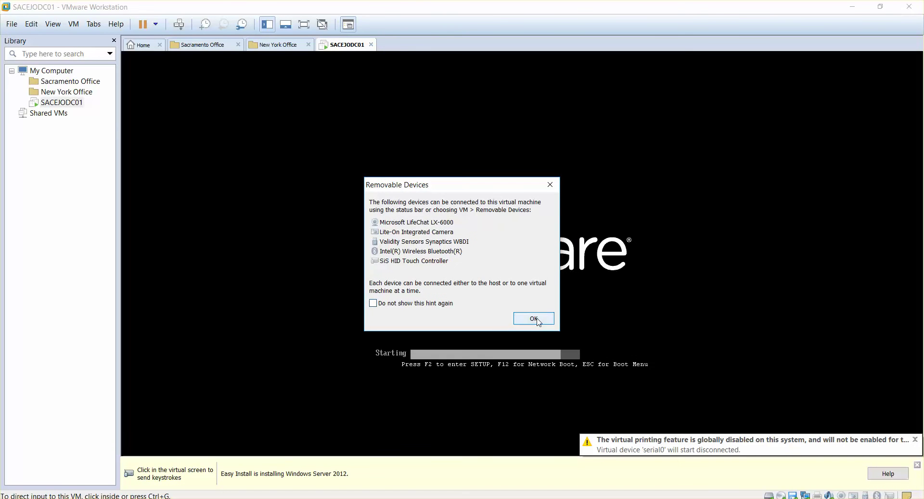
pyautogui.click(535, 319)
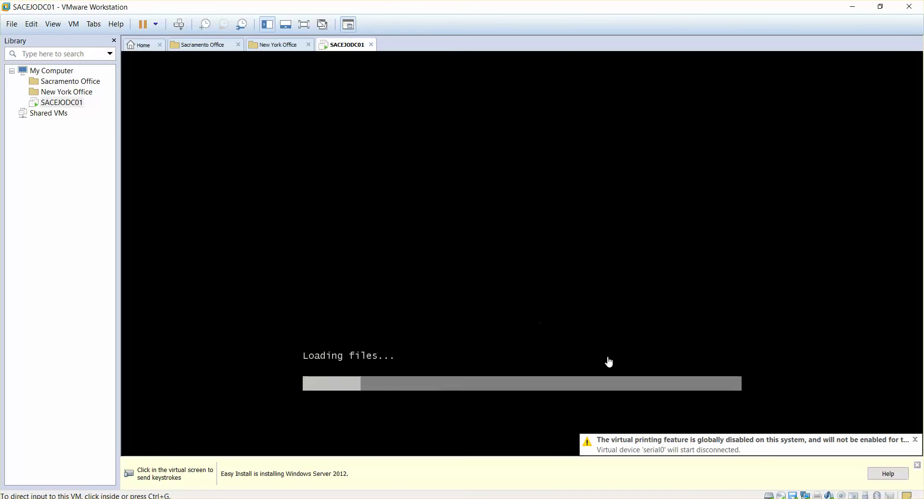
pyautogui.click(918, 467)
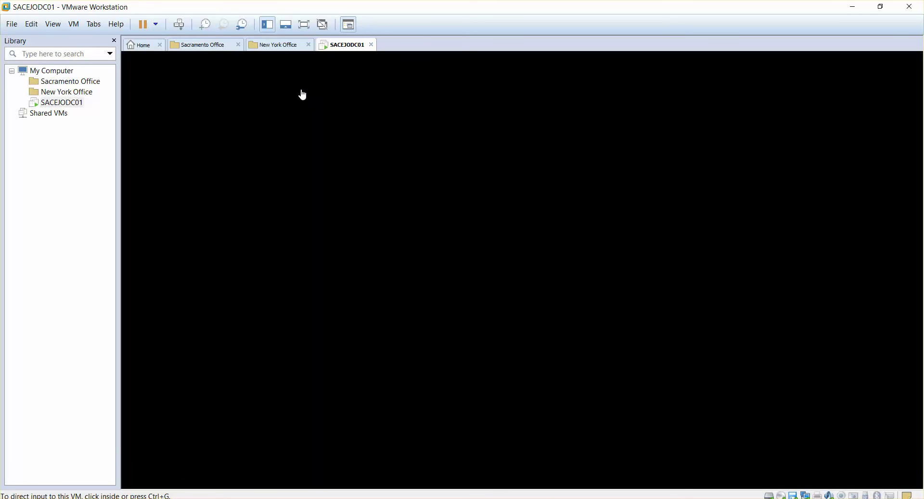
pyautogui.click(304, 25)
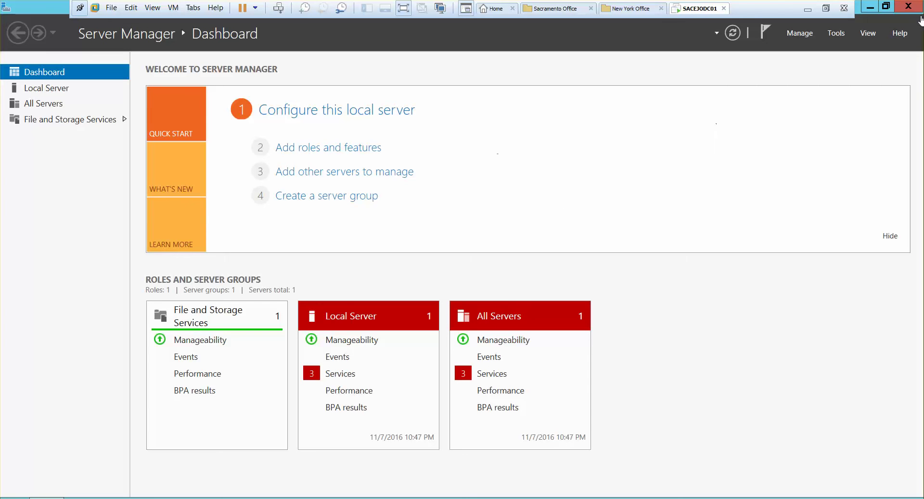
# Step: Close Server Manager, restore the VM from full screen, and move SACEJODC01 into the Sacramento Office folder in the library
pyautogui.click(908, 7)
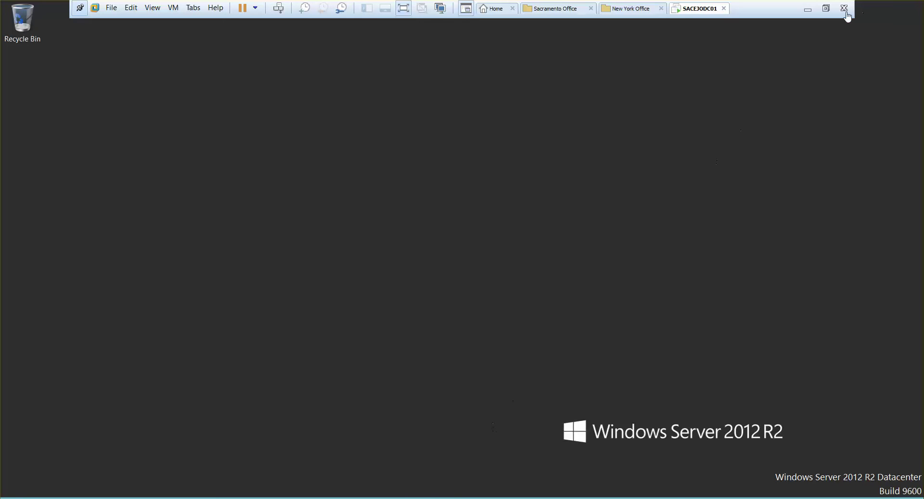
pyautogui.click(826, 8)
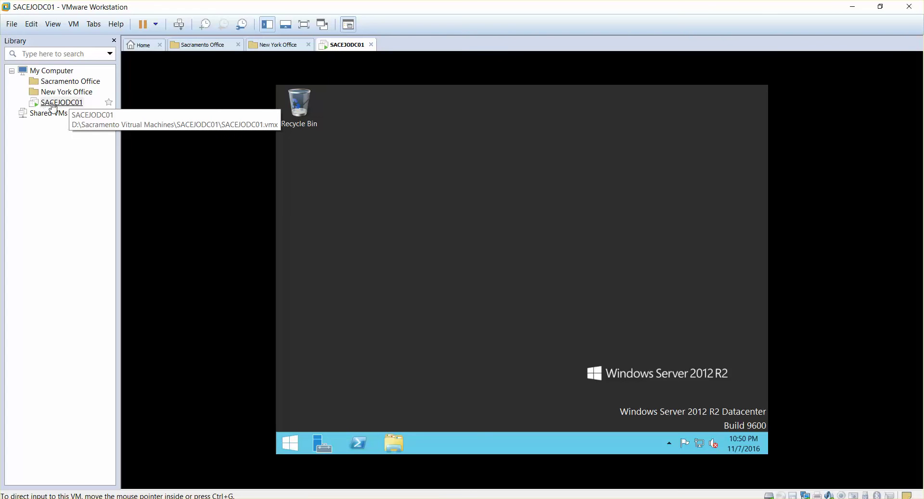
pyautogui.click(55, 82)
pyautogui.moveTo(55, 84); pyautogui.dragTo(55, 85)
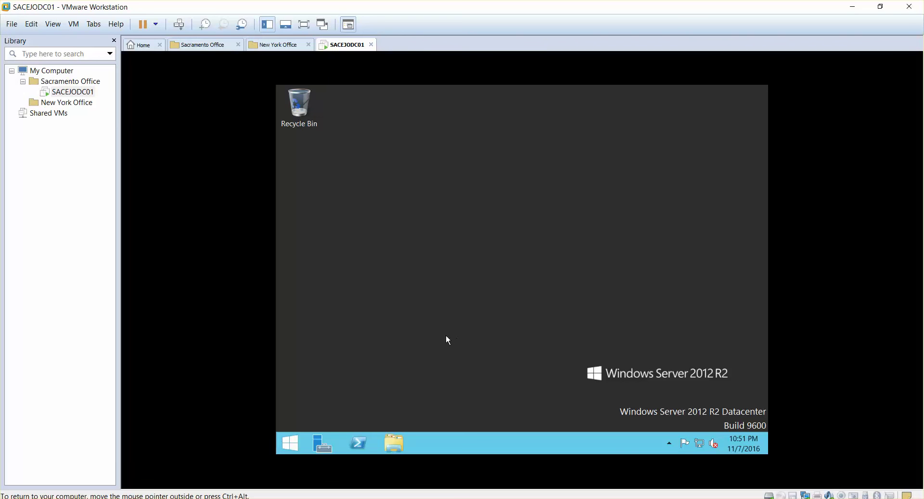
pyautogui.click(290, 443)
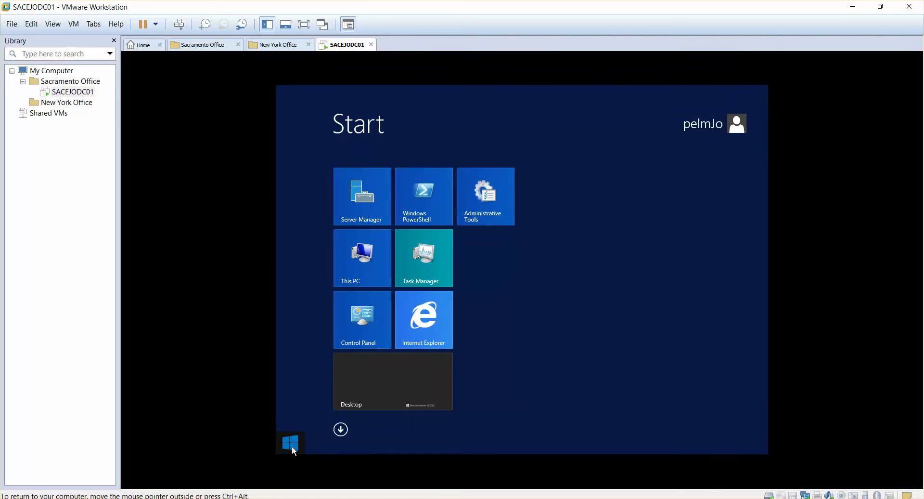
pyautogui.rightClick(370, 249)
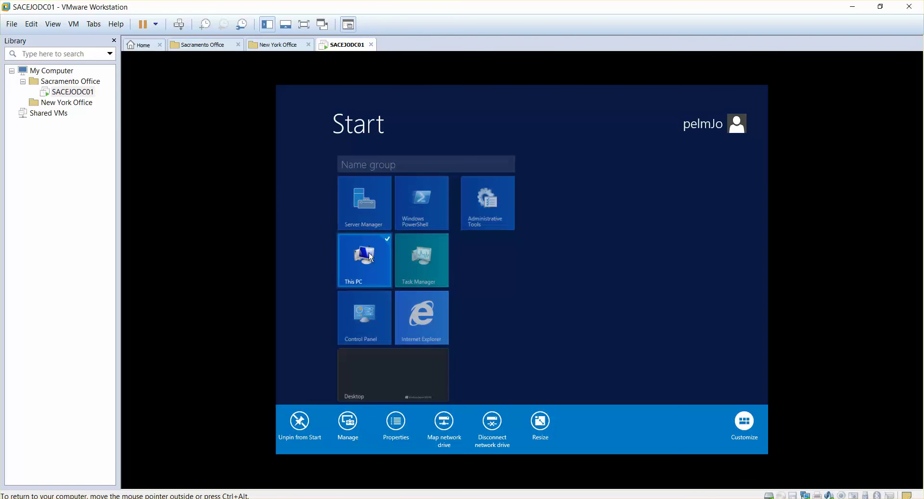
pyautogui.click(313, 384)
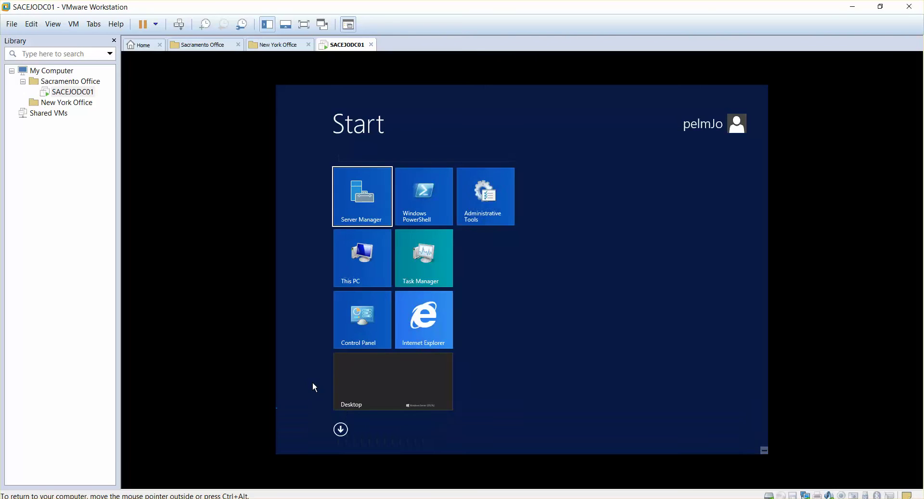
pyautogui.click(380, 390)
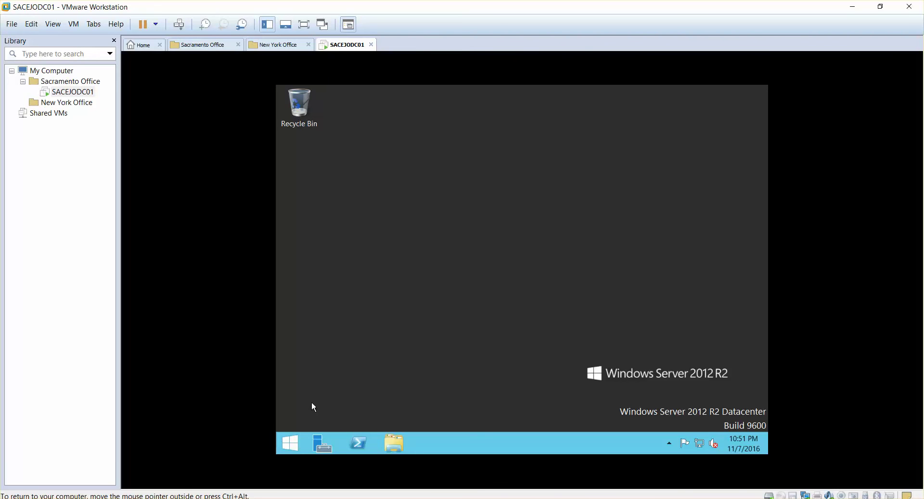
# Step: Open the guest's System Properties from the properties of This PC and show the computer name settings
pyautogui.click(292, 443)
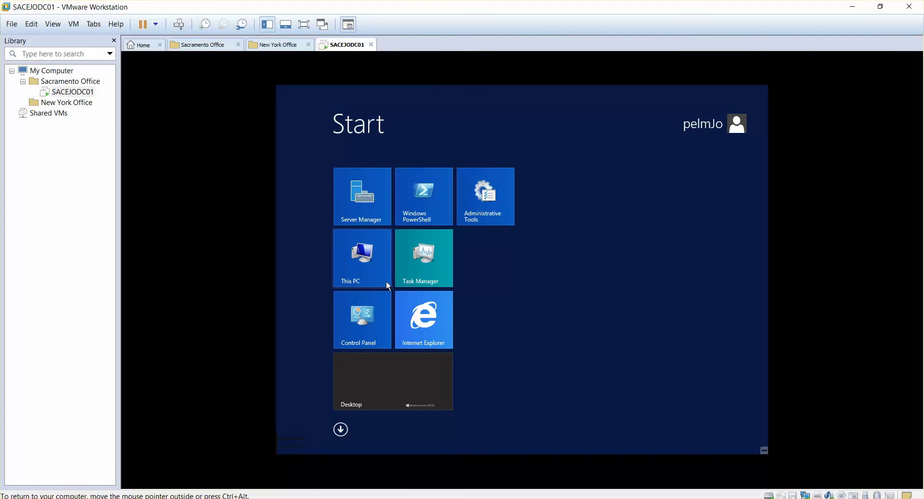
pyautogui.rightClick(355, 262)
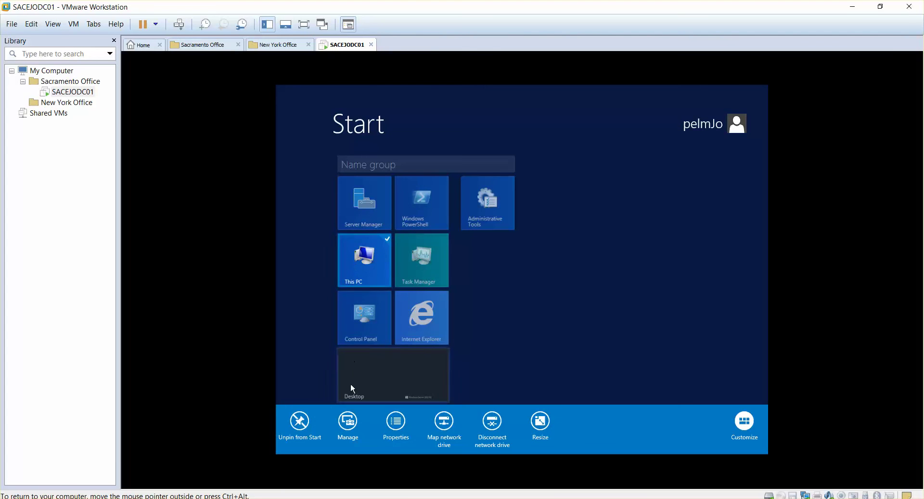
pyautogui.click(397, 428)
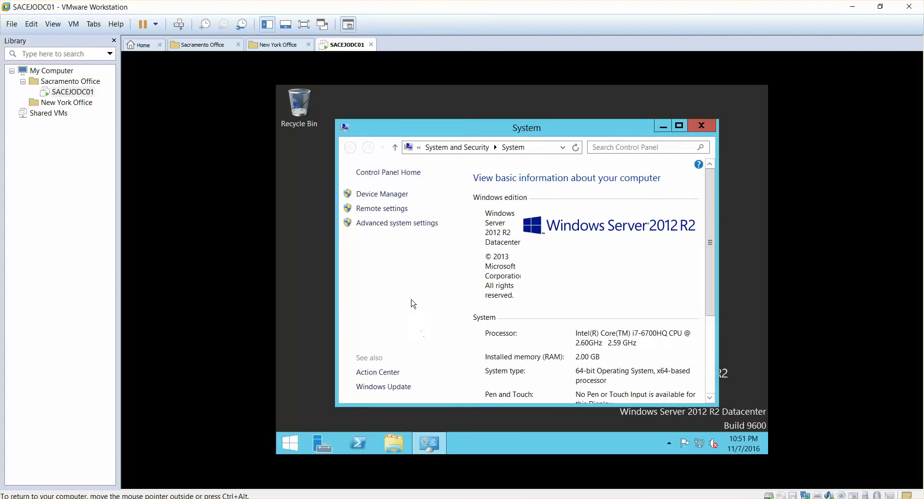
pyautogui.doubleClick(476, 134)
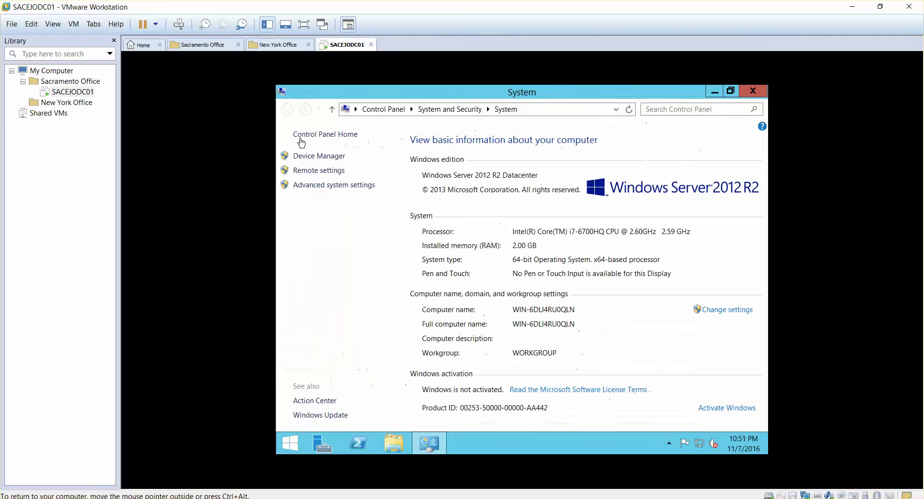
pyautogui.click(318, 185)
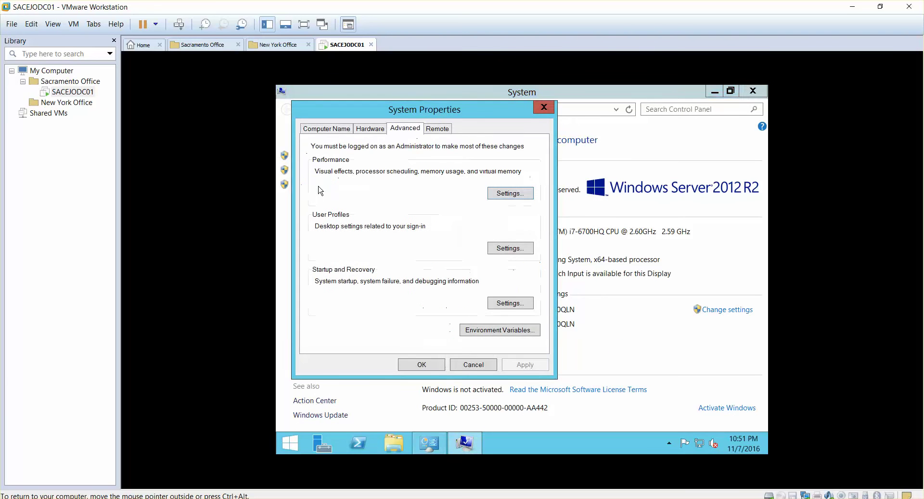
pyautogui.click(332, 131)
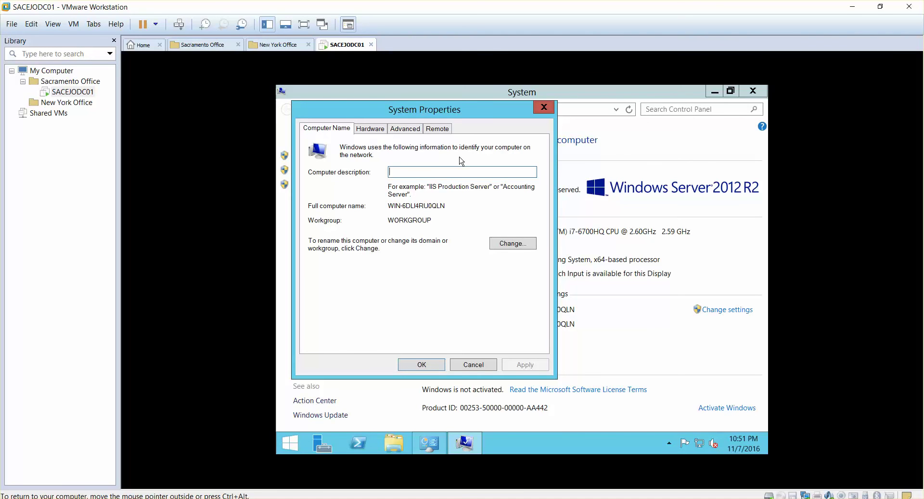
# Step: Rename the guest computer as SACEJODC01, postpone the restart, and close the System window
pyautogui.click(511, 243)
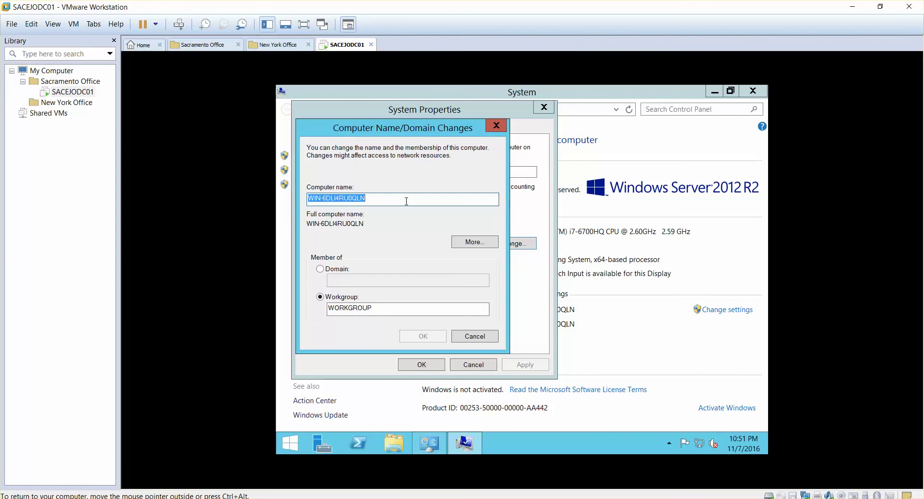
pyautogui.write('S')
pyautogui.press('BackSpace')
pyautogui.write('SA')
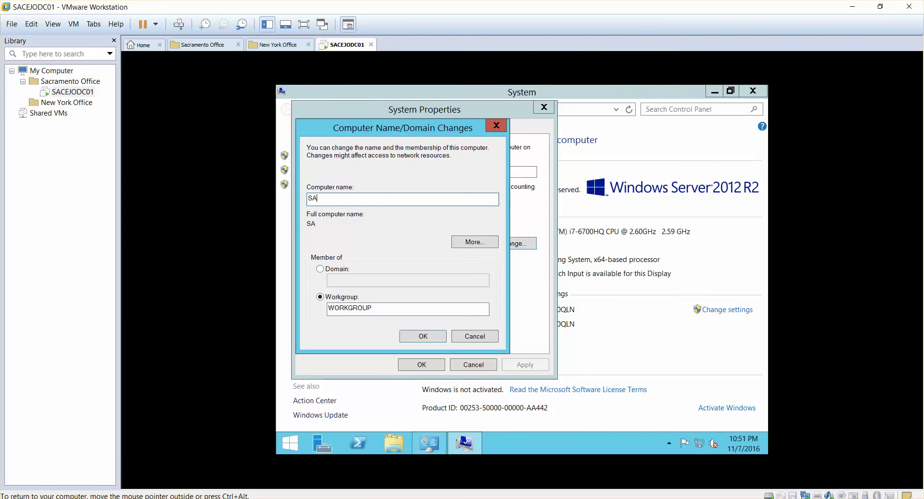
pyautogui.write('CEJODC01')
pyautogui.click(425, 336)
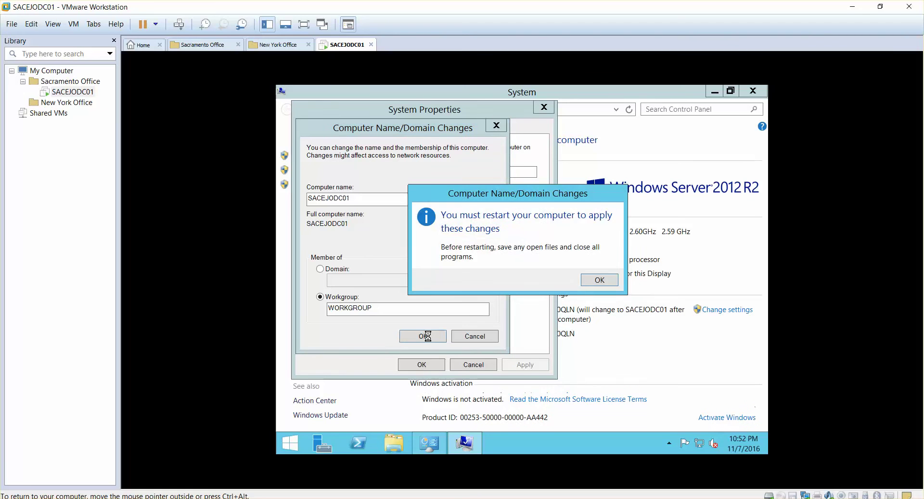
pyautogui.click(594, 284)
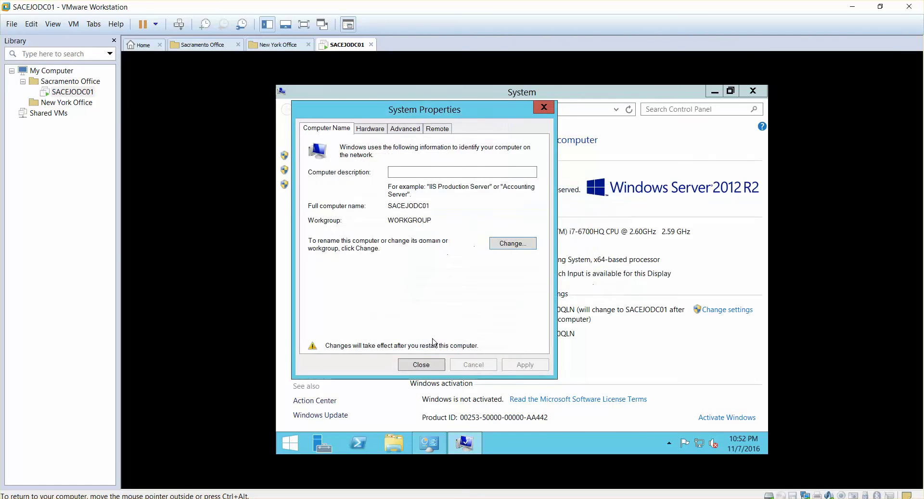
pyautogui.click(427, 365)
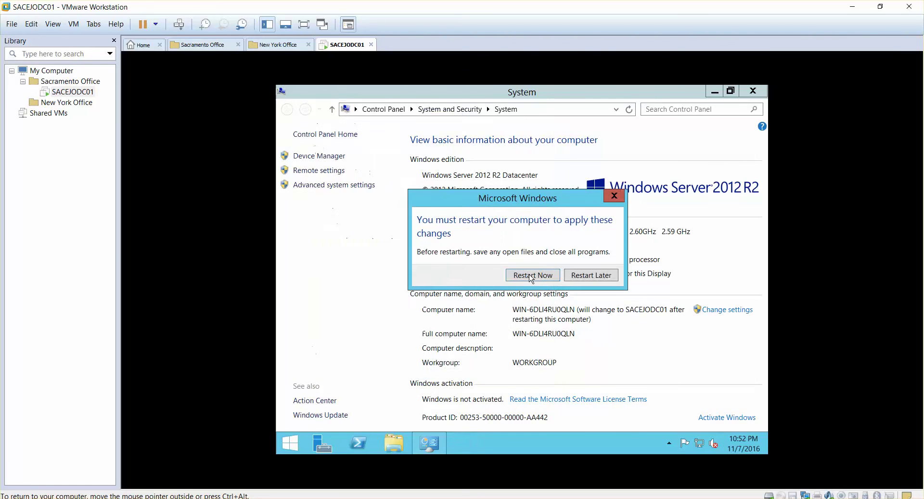
pyautogui.click(583, 275)
pyautogui.click(749, 93)
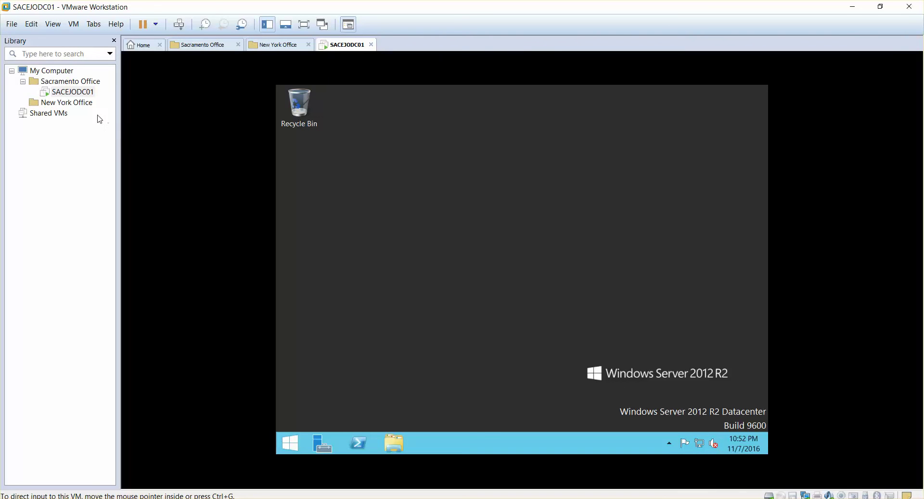
pyautogui.rightClick(78, 94)
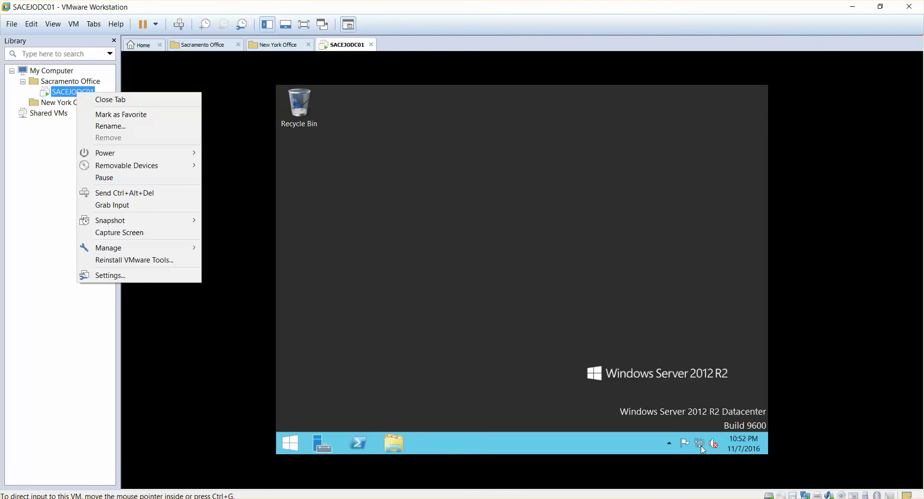
pyautogui.click(431, 287)
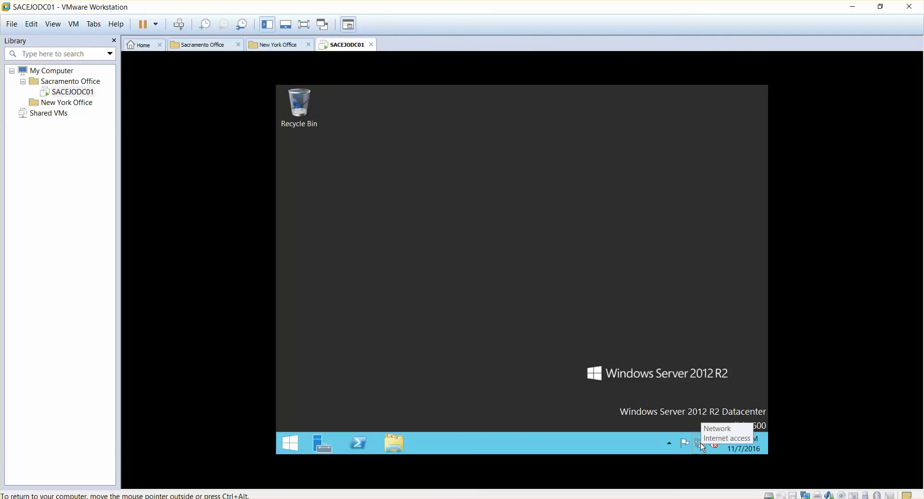
# Step: Open a command prompt inside the virtual machine and run ipconfig to view its IP configuration
pyautogui.click(292, 443)
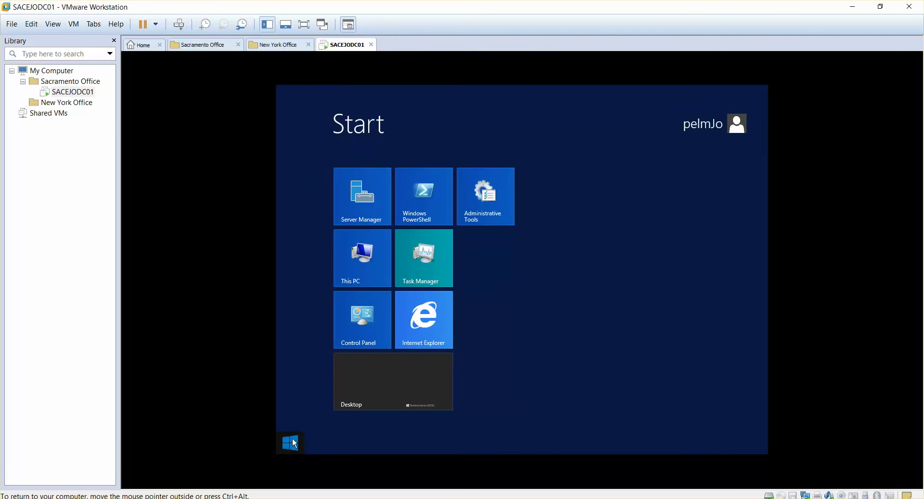
pyautogui.write('cmd')
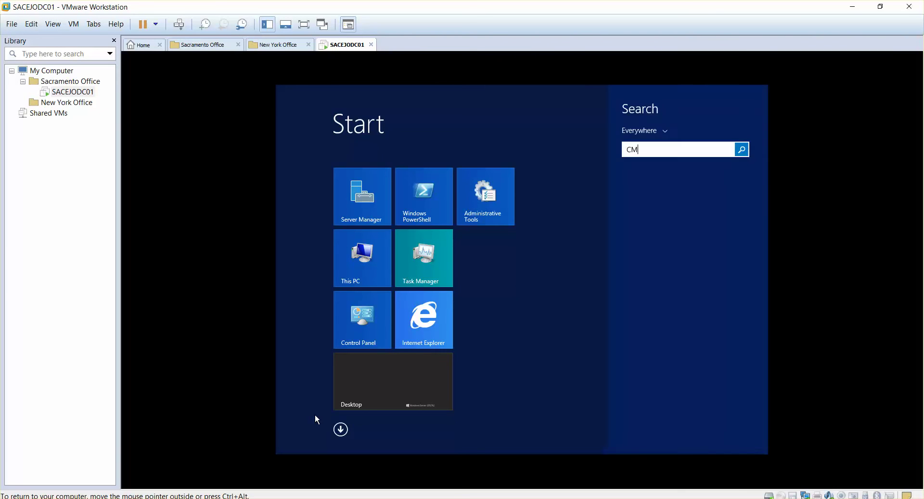
pyautogui.press('Return')
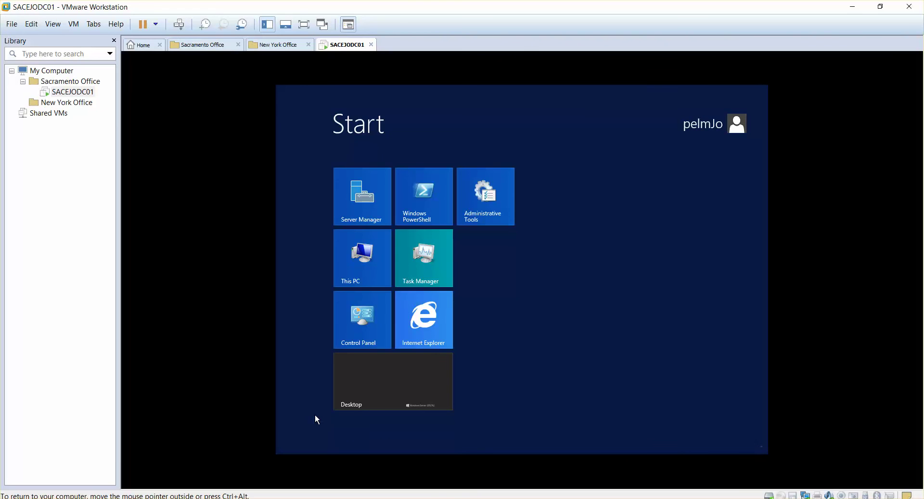
pyautogui.write('I')
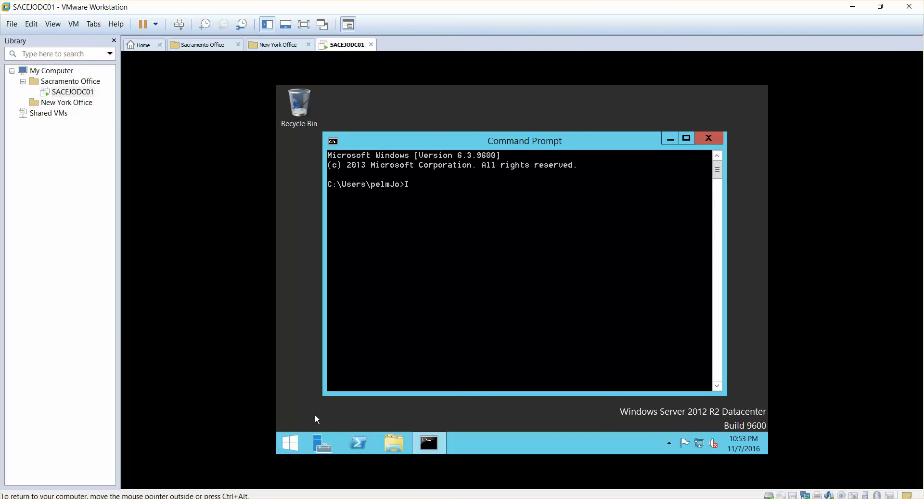
pyautogui.write('PCONFIG')
pyautogui.press('Return')
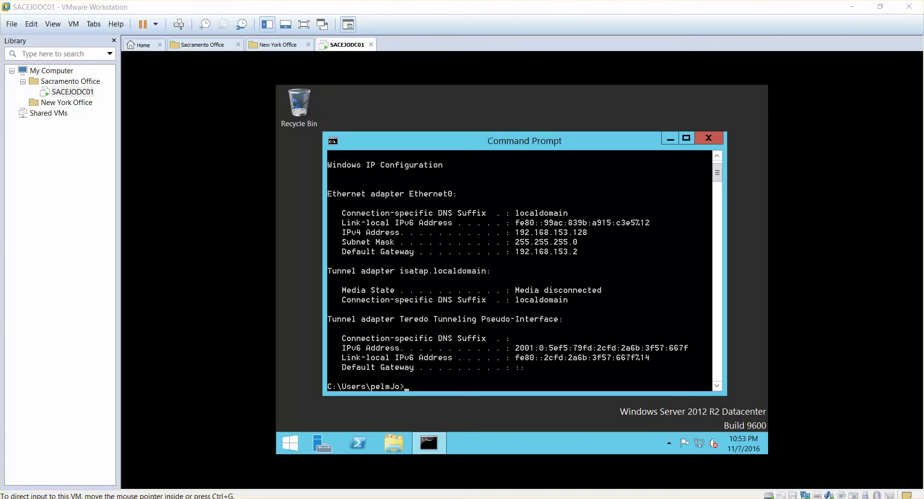
# Step: Switch to a command prompt on the host computer and run ipconfig to examine the host's IPv4 address and gateway
pyautogui.moveTo(1, 162); pyautogui.dragTo(490, 96)
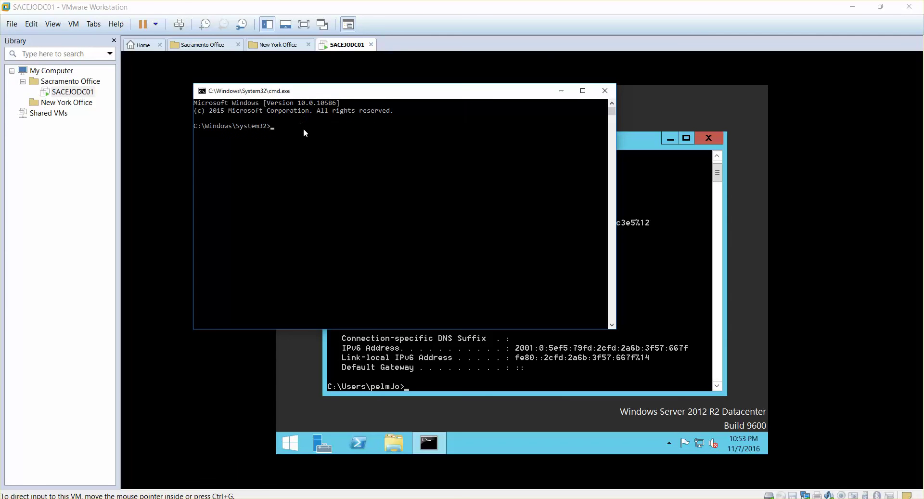
pyautogui.write('ipconfig')
pyautogui.press('Return')
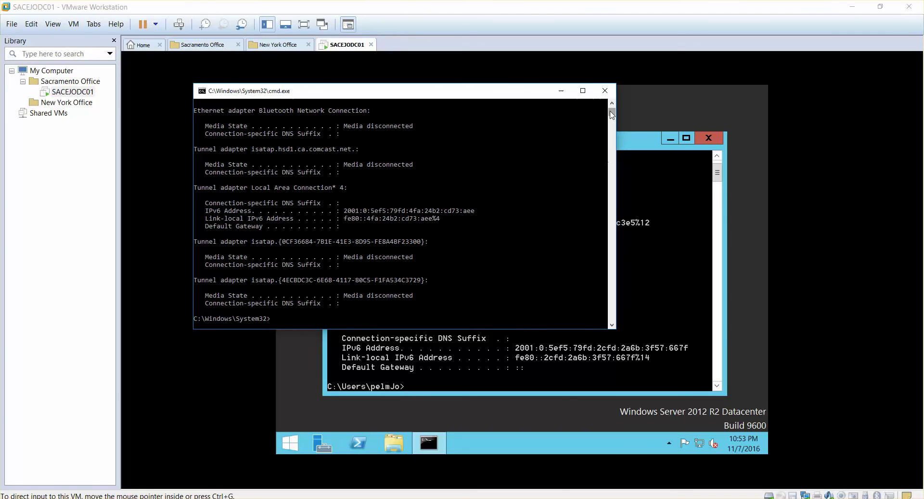
pyautogui.moveTo(612, 115); pyautogui.dragTo(610, 70)
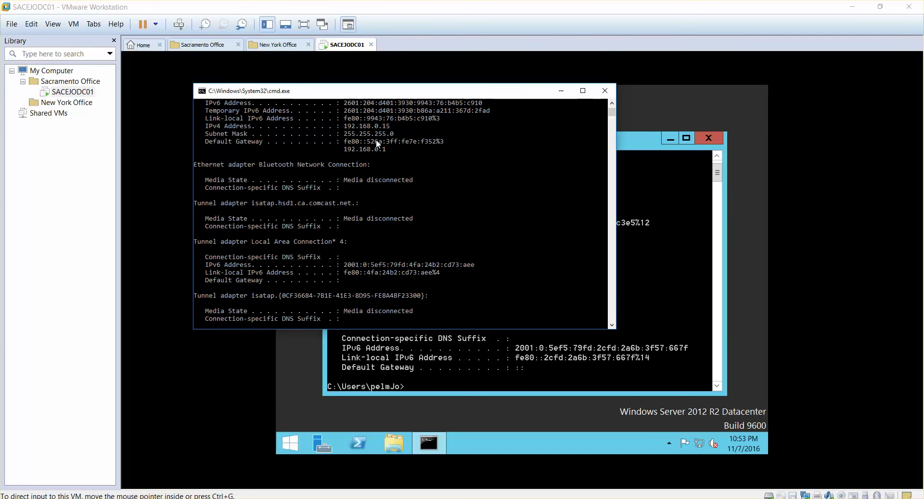
pyautogui.moveTo(415, 91); pyautogui.dragTo(404, 167)
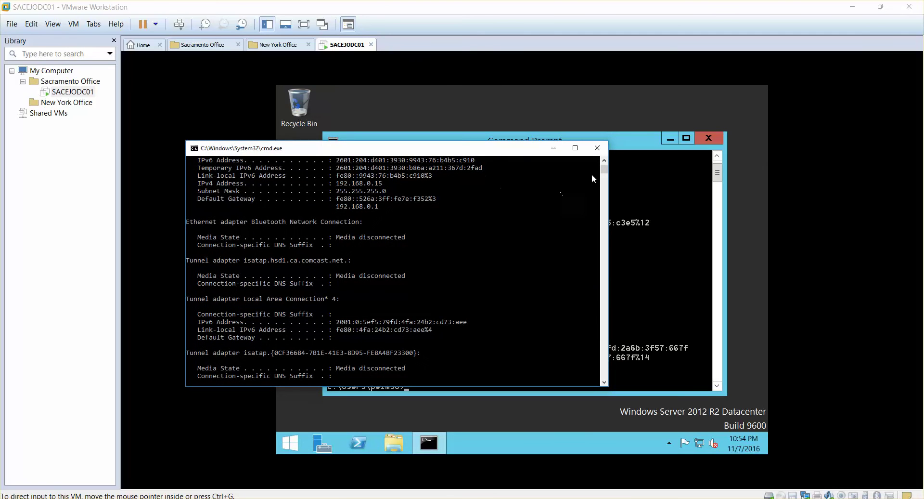
pyautogui.moveTo(605, 172); pyautogui.dragTo(605, 176)
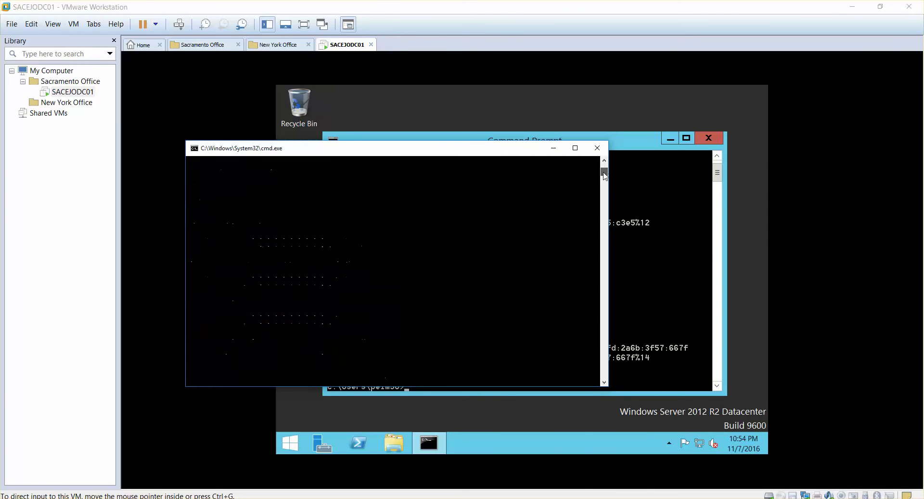
# Step: Move and shrink the host's command prompt to uncover the guest's IP configuration, and ping 192.168.153.128 from the host
pyautogui.click(458, 209)
pyautogui.press('Return')
pyautogui.press('Return')
pyautogui.press('Return')
pyautogui.press('Return')
pyautogui.press('Return')
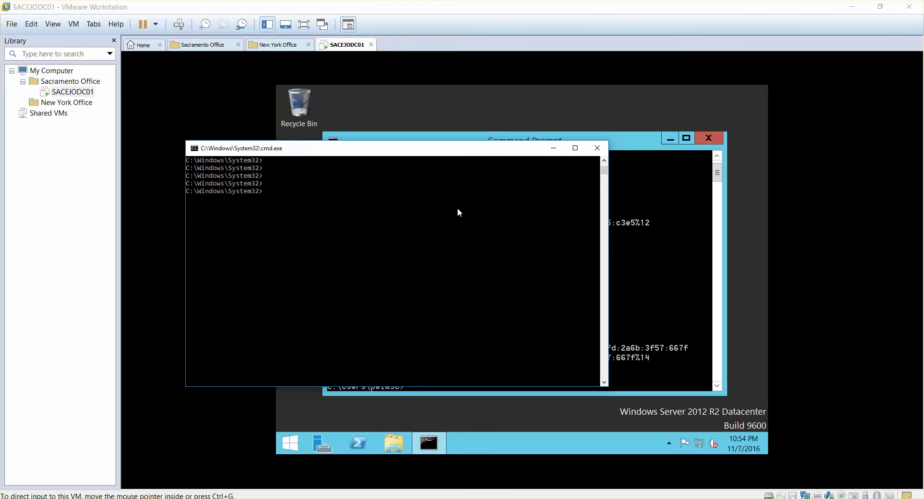
pyautogui.moveTo(427, 152); pyautogui.dragTo(428, 83)
pyautogui.moveTo(461, 315); pyautogui.dragTo(473, 189)
pyautogui.click(333, 127)
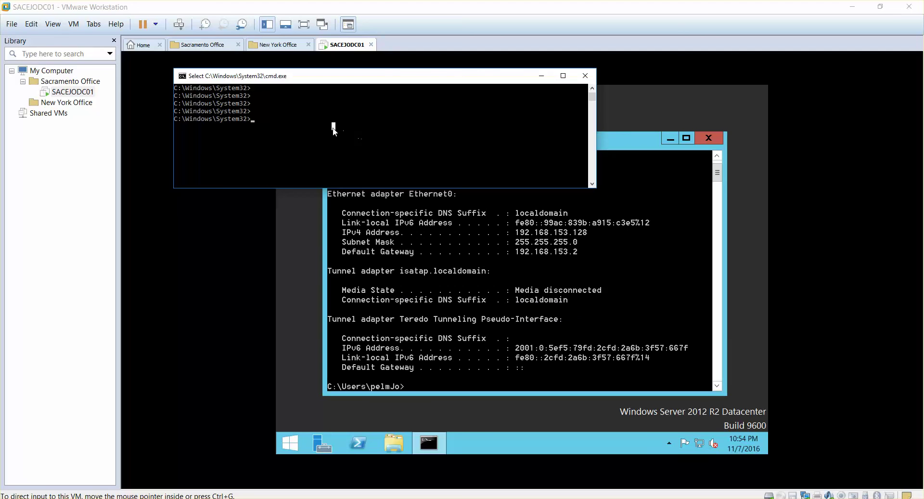
pyautogui.write('ping 192.168.153.')
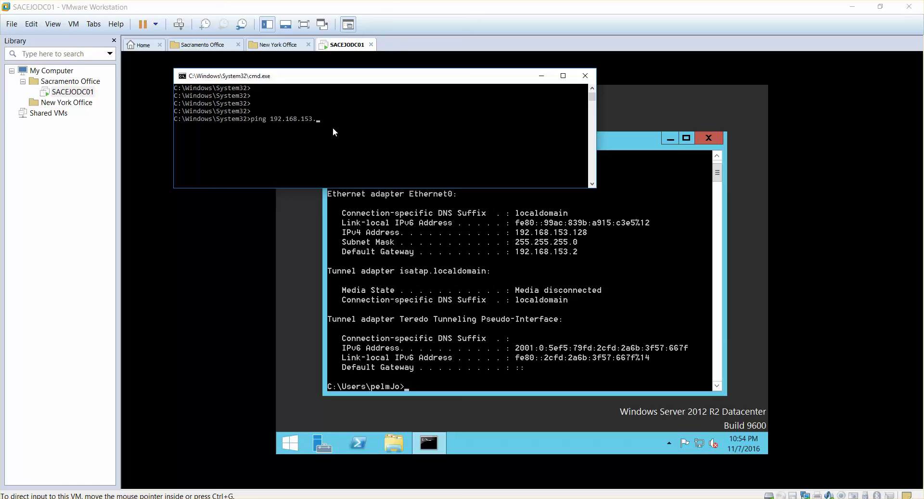
pyautogui.write('128')
pyautogui.press('Return')
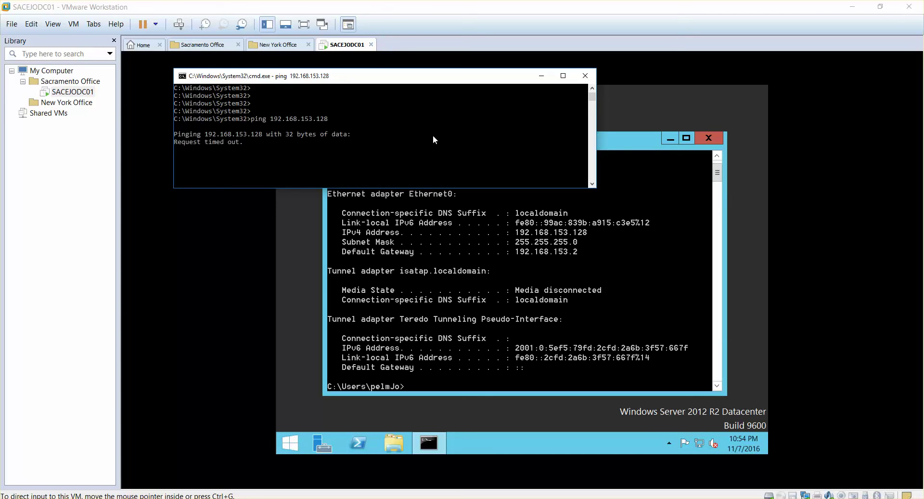
# Step: Close the host's command prompt, run NSLOOKUP in the guest's command prompt to check its DNS server, and exit the lookup
pyautogui.click(585, 75)
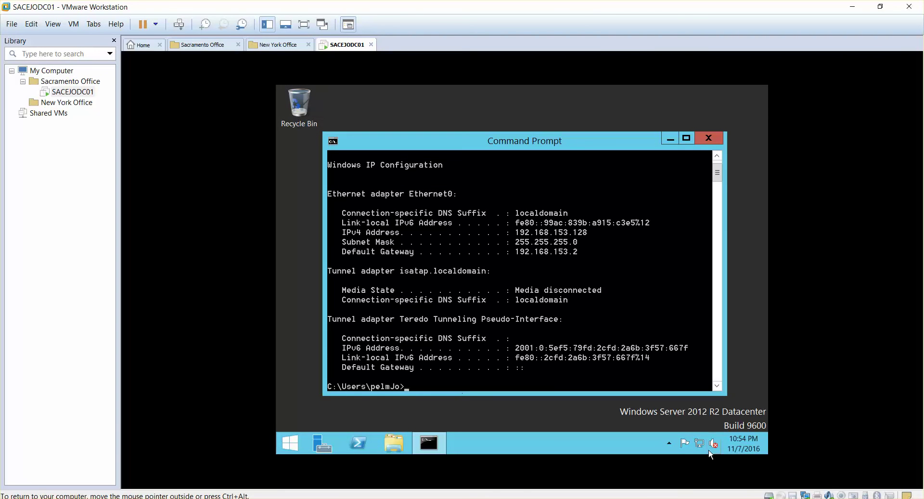
pyautogui.moveTo(700, 445)
pyautogui.write('NSLOOKUP')
pyautogui.press('Return')
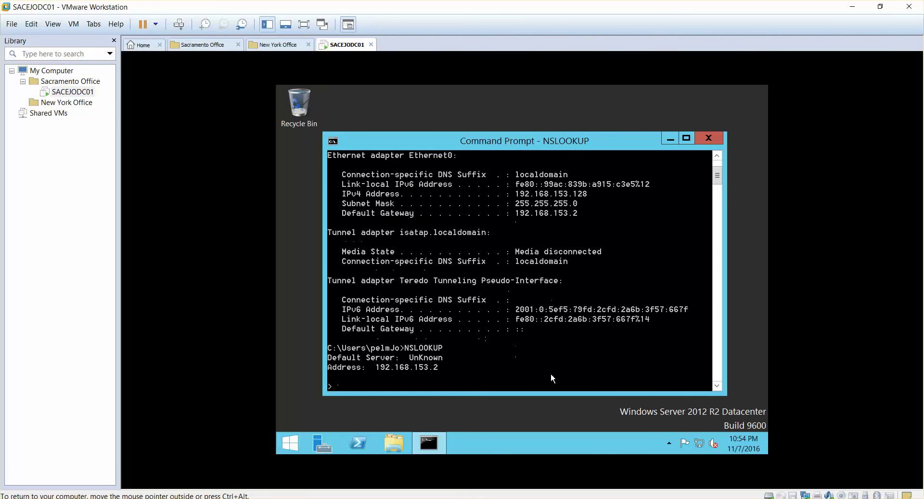
pyautogui.hotkey('ctrl', 'c')
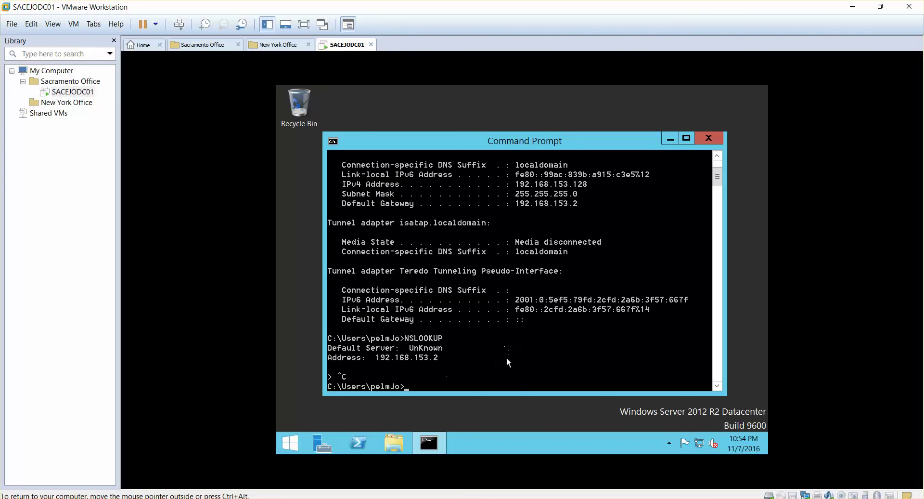
# Step: Open the Internet Protocol Version 4 (TCP/IPv4) properties of the guest's Ethernet0 adapter from the Network and Sharing Center
pyautogui.rightClick(699, 443)
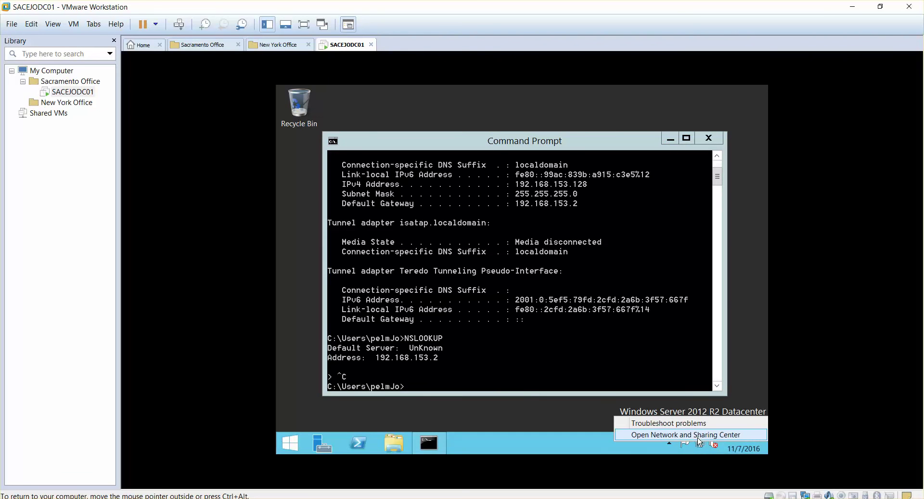
pyautogui.click(700, 444)
pyautogui.rightClick(701, 443)
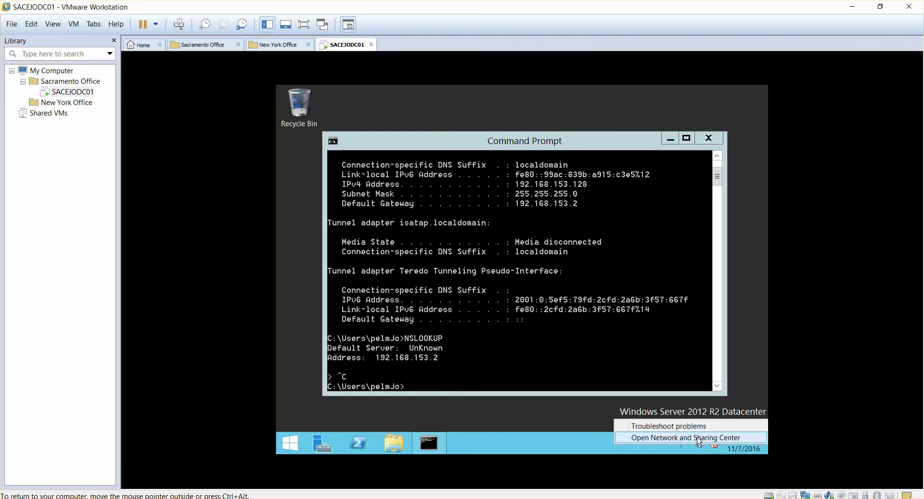
pyautogui.click(699, 441)
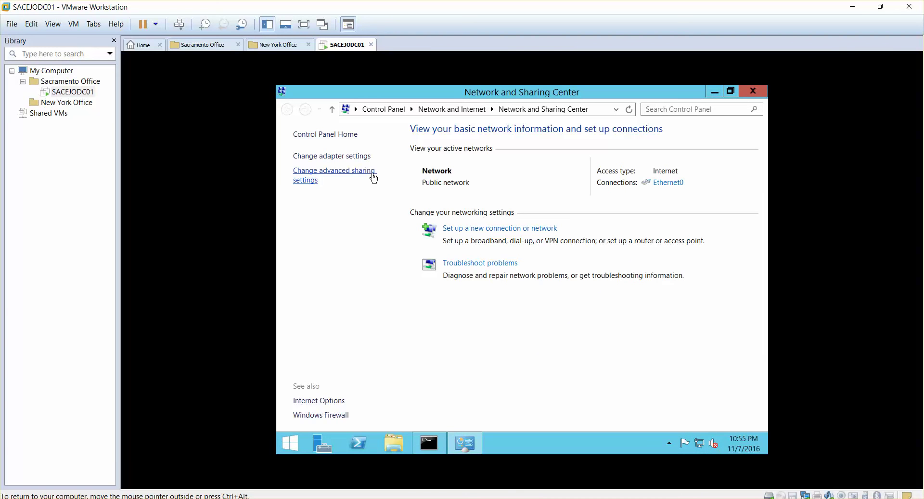
pyautogui.click(347, 156)
pyautogui.rightClick(347, 160)
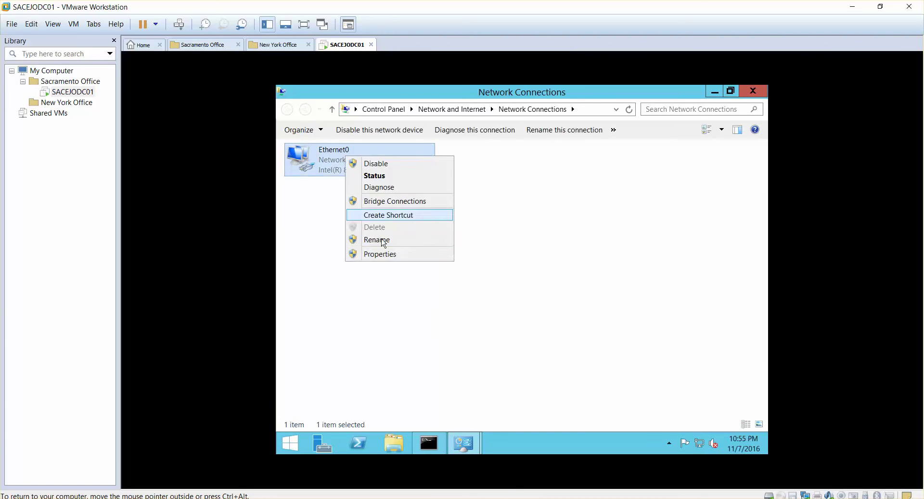
pyautogui.click(381, 256)
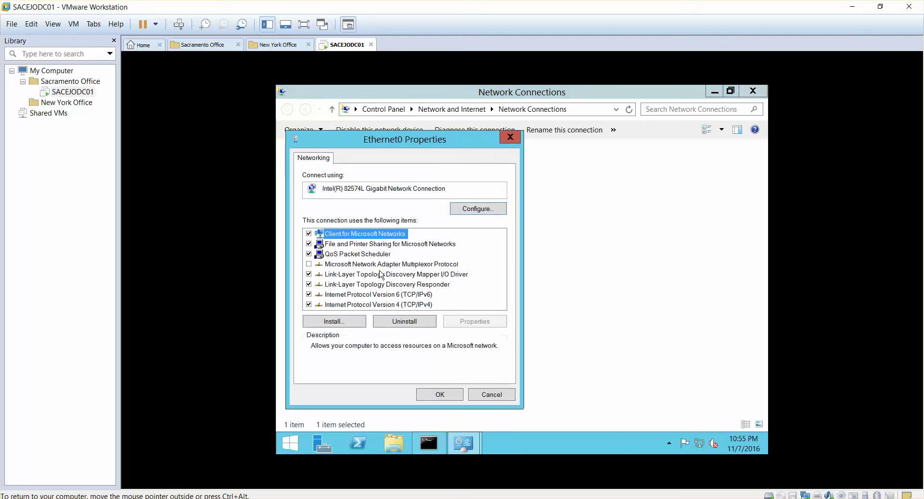
pyautogui.doubleClick(378, 304)
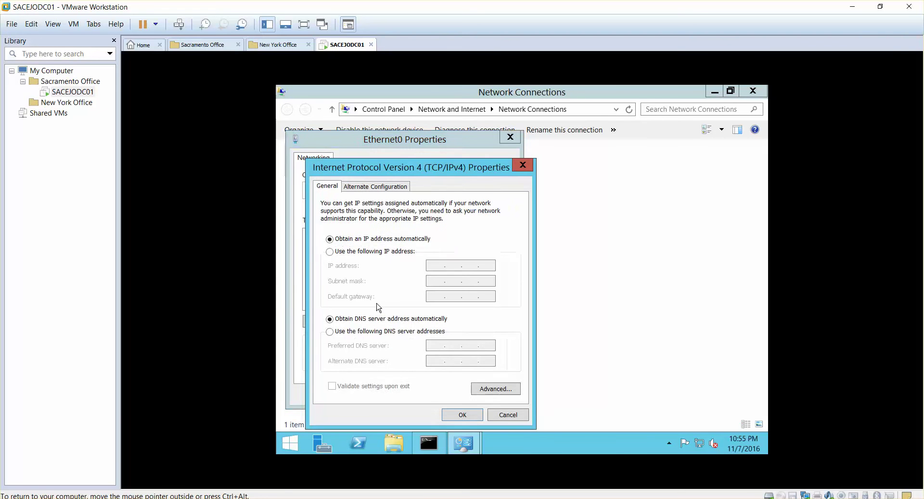
# Step: Switch Ethernet0 to a manually assigned IPv4 address and enter 10.10.254.53
pyautogui.click(359, 252)
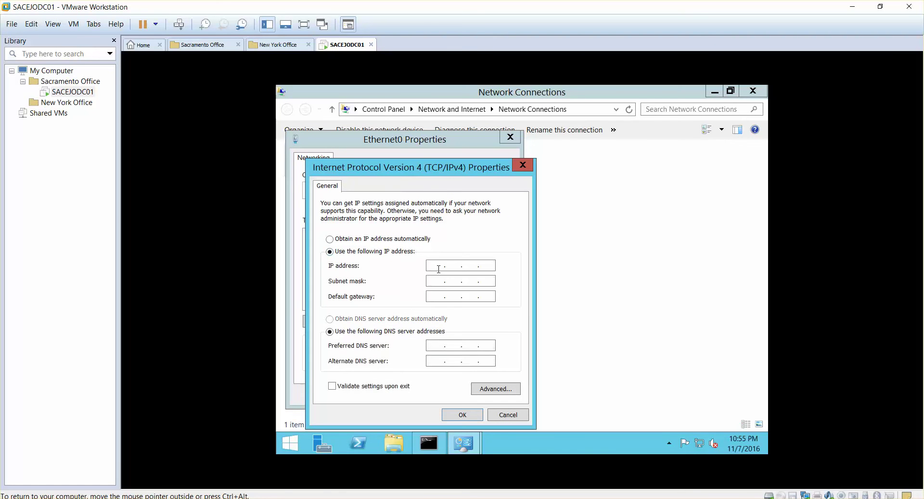
pyautogui.write('10.10.10.1')
pyautogui.press('BackSpace')
pyautogui.press('BackSpace')
pyautogui.press('BackSpace')
pyautogui.write('254.53')
# Step: Set the subnet mask to 255.255.255.0 and the preferred DNS server to 10.10.254.53, and save the Ethernet0 properties
pyautogui.press('Tab')
pyautogui.write('255 . 255 . 255')
pyautogui.press('Tab')
pyautogui.press('Tab')
pyautogui.press('Tab')
pyautogui.write('10 . 10 . 254 . 53')
pyautogui.click(458, 415)
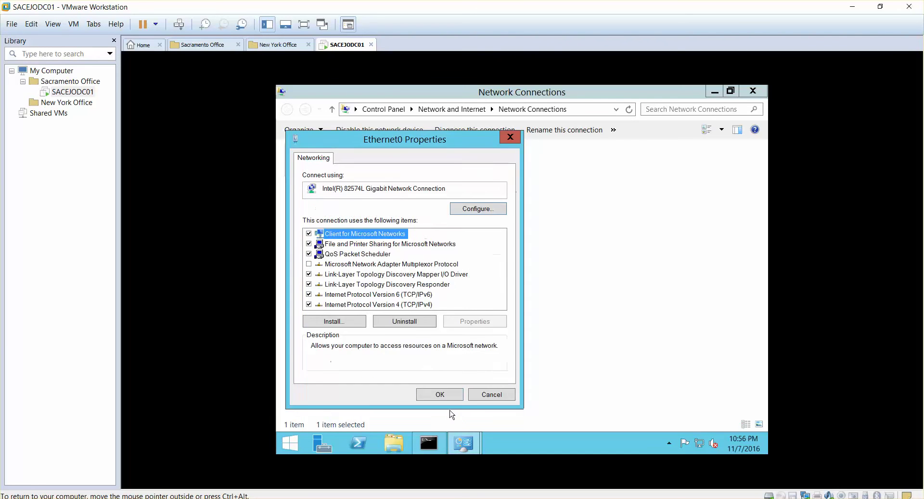
pyautogui.click(434, 393)
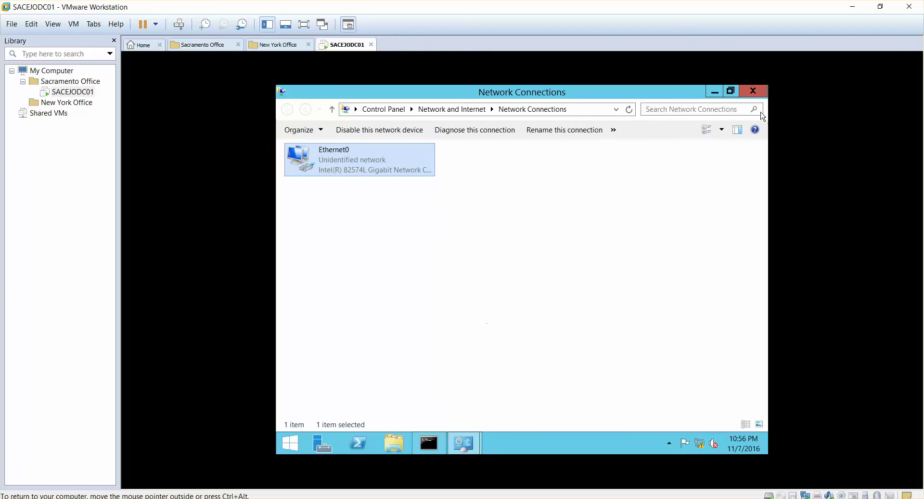
# Step: Close Network Connections and the Network and Sharing Center, and check the guest's network status indicator
pyautogui.click(754, 91)
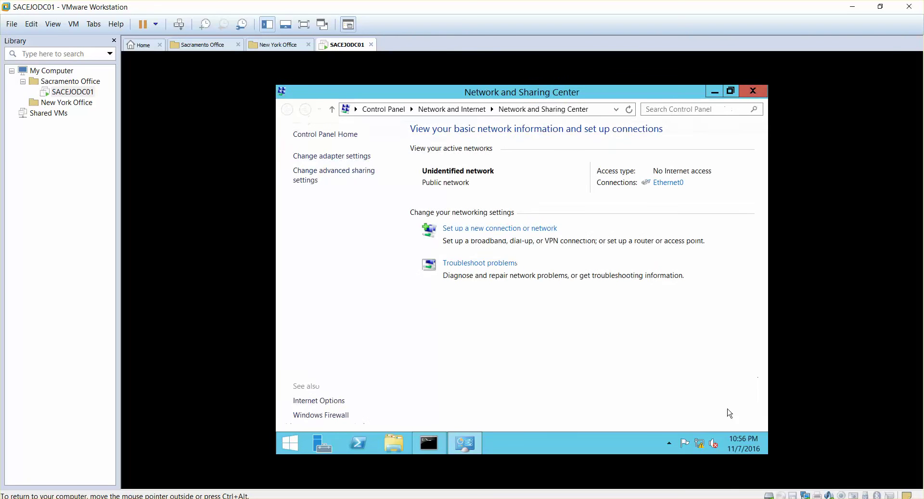
pyautogui.moveTo(701, 435)
pyautogui.click(753, 93)
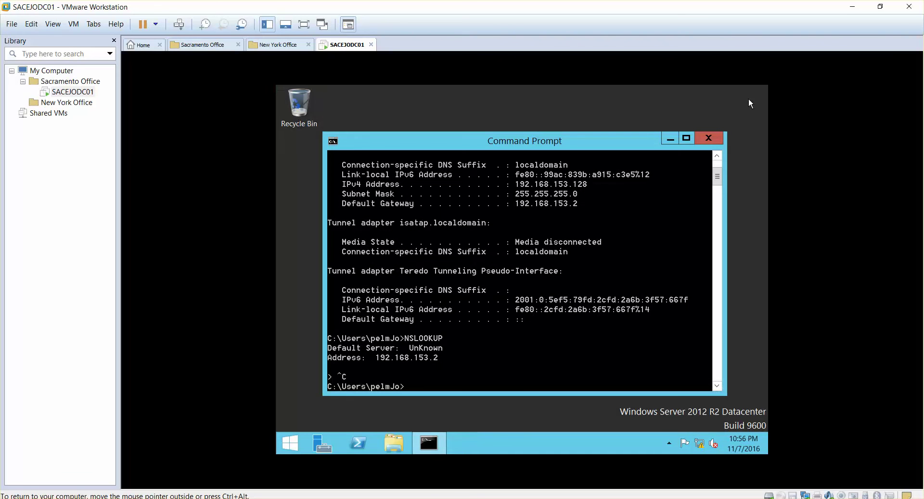
pyautogui.moveTo(702, 446)
# Step: Change the network adapter of the SACEJODC01 virtual machine to Host-only in its settings and save the change
pyautogui.rightClick(68, 92)
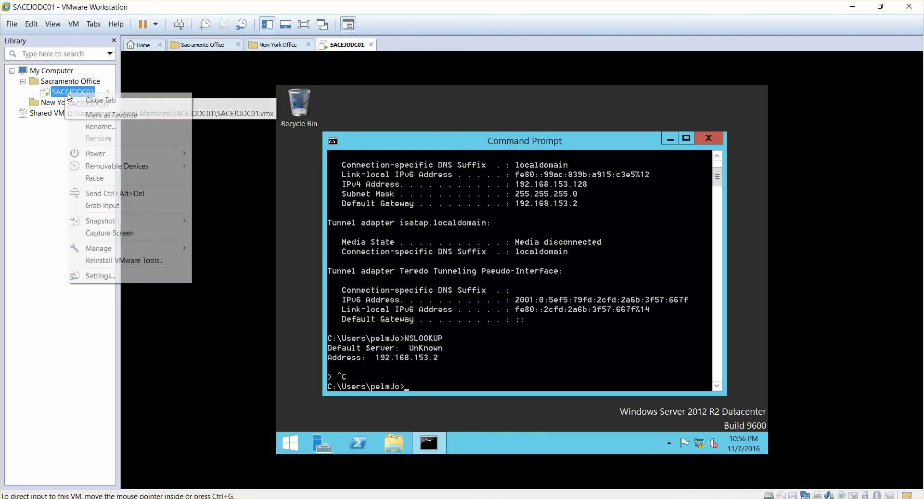
pyautogui.click(116, 275)
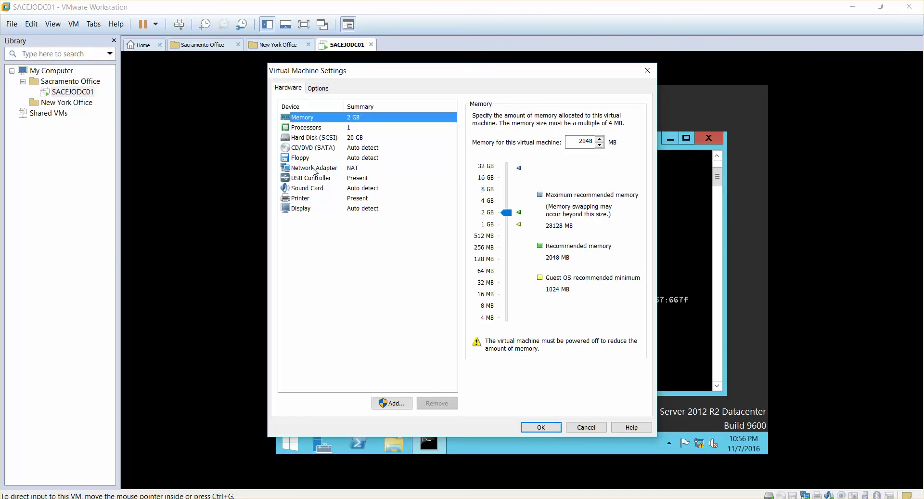
pyautogui.click(315, 169)
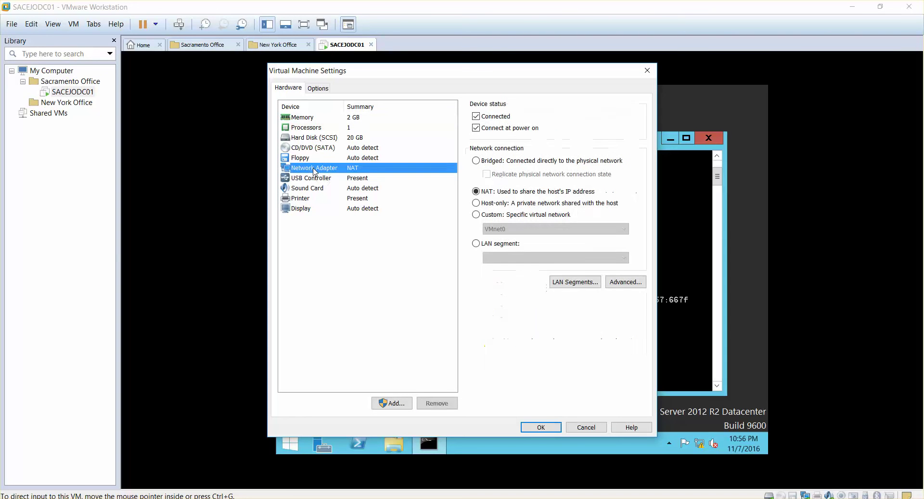
pyautogui.click(477, 203)
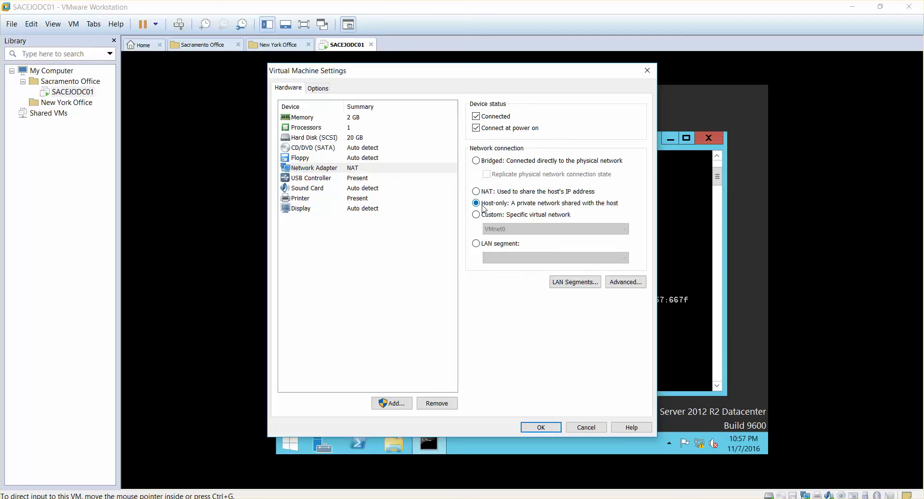
pyautogui.click(541, 426)
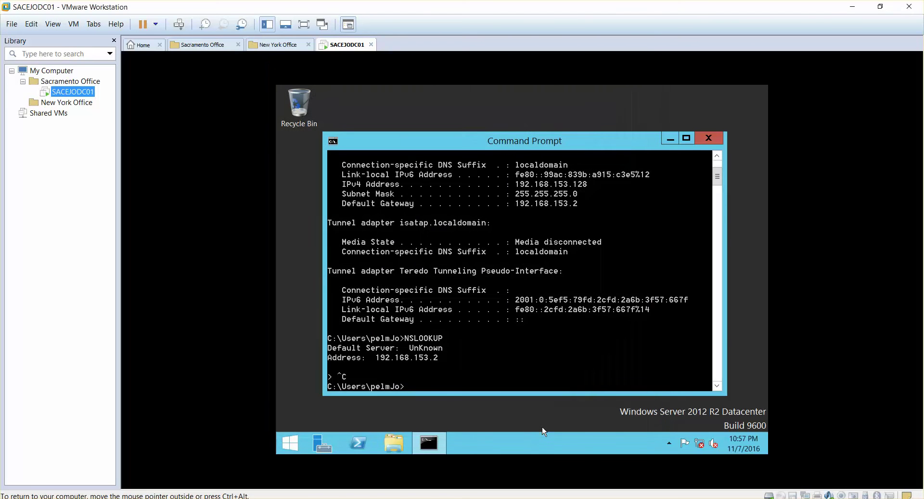